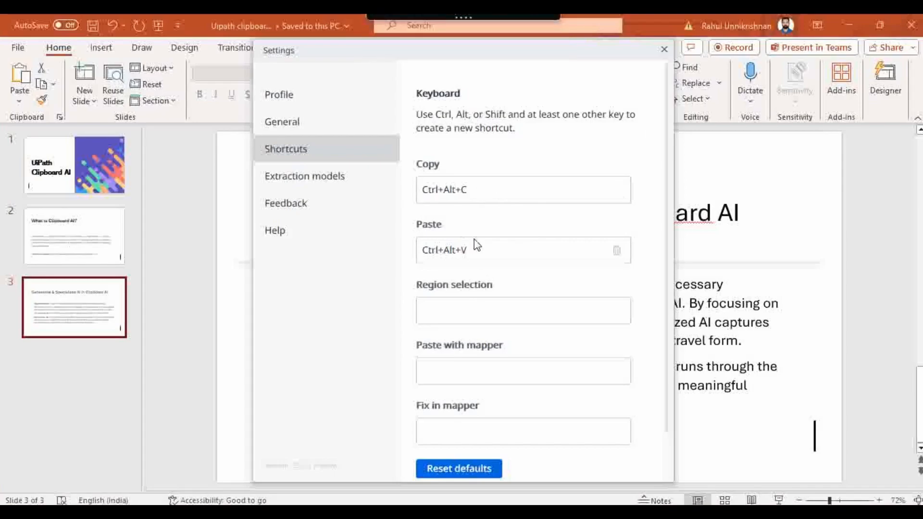
Examine the Clipboard AI keyboard shortcut settings, including the Region selection shortcut entry
scroll(532, 314, "down", 1)
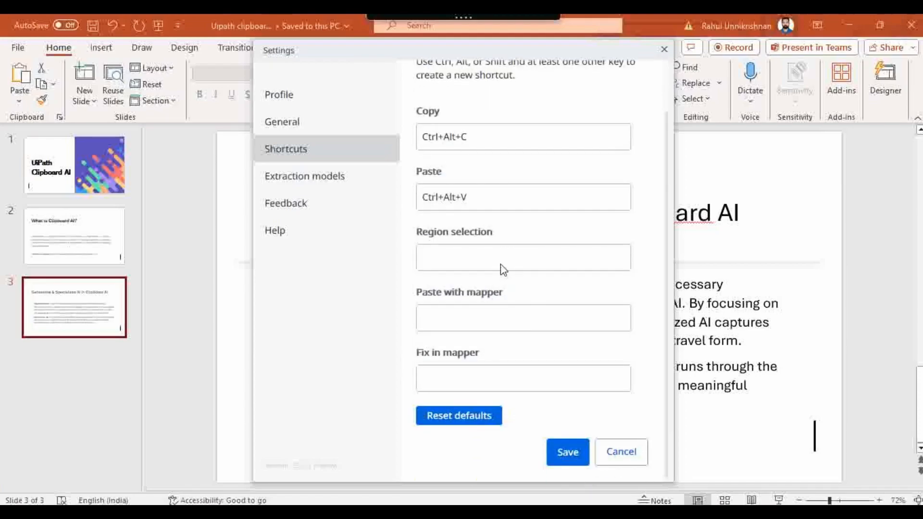
left_click(466, 263)
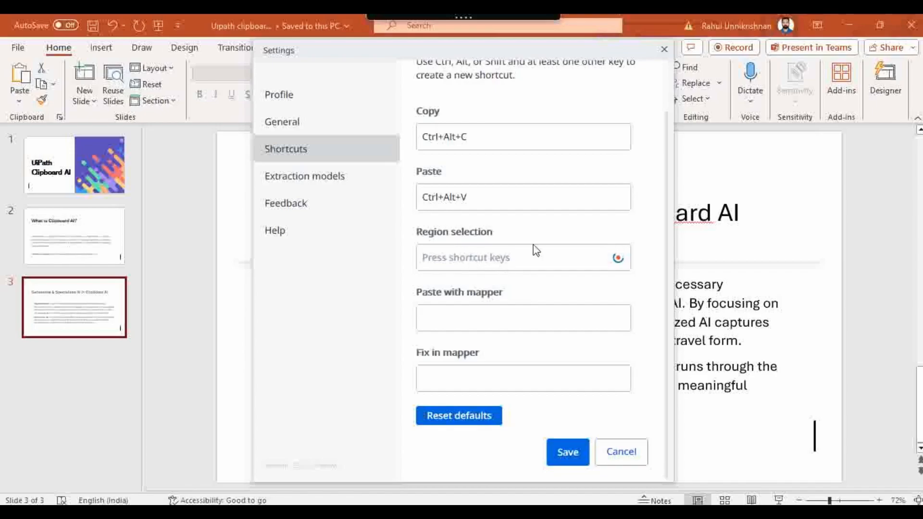
left_click(578, 226)
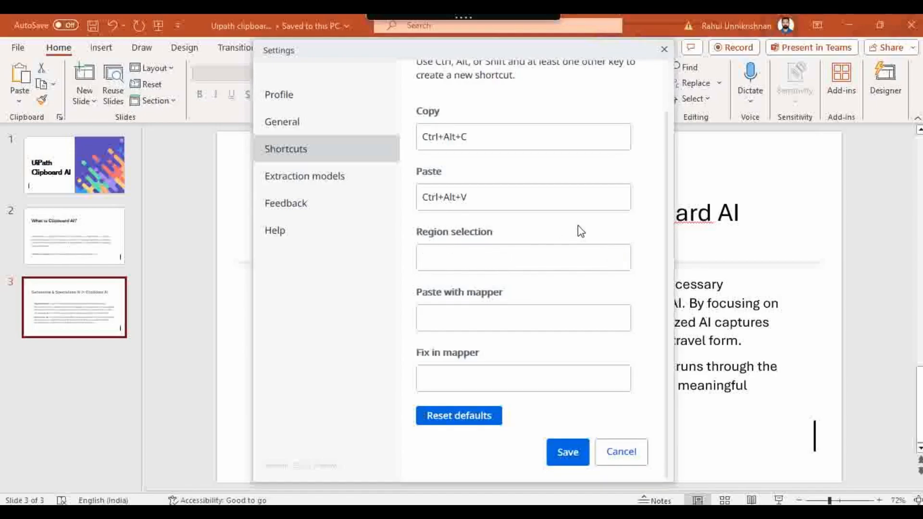
left_click(542, 261)
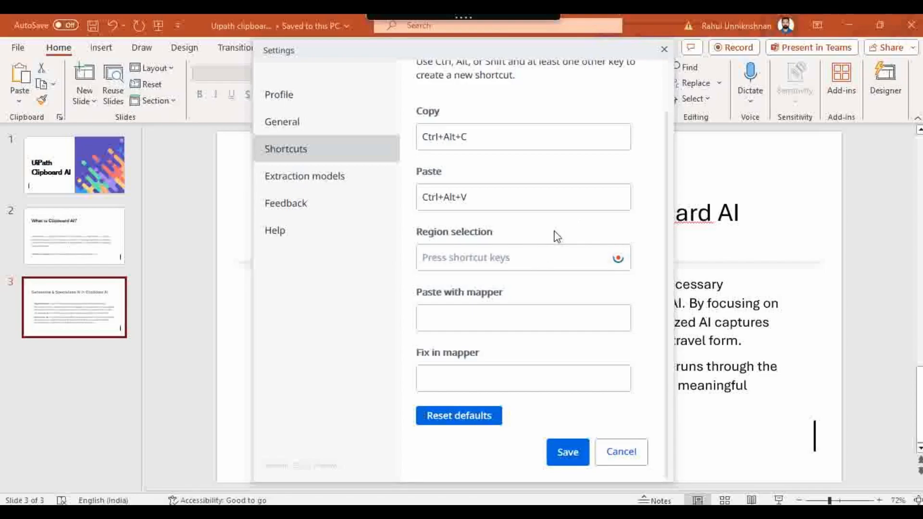
left_click(554, 237)
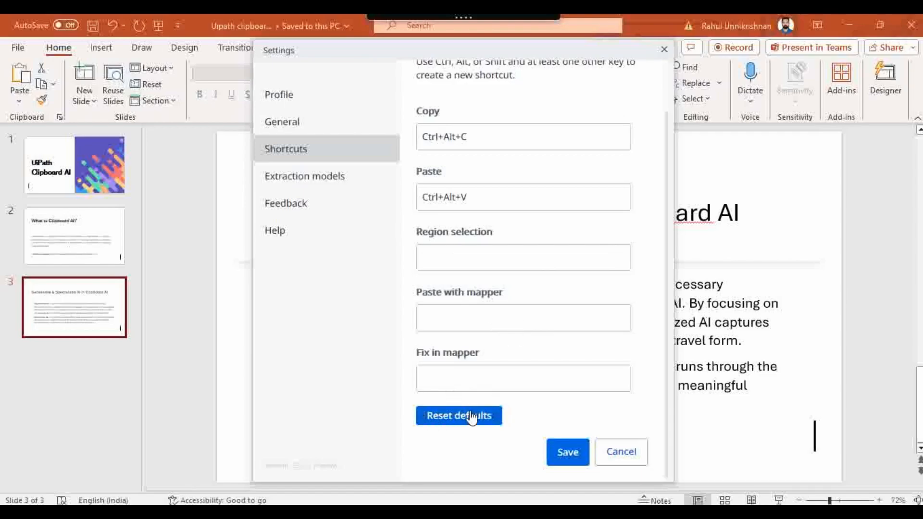
Add an extraction model of type Passport in the Clipboard AI settings
left_click(312, 187)
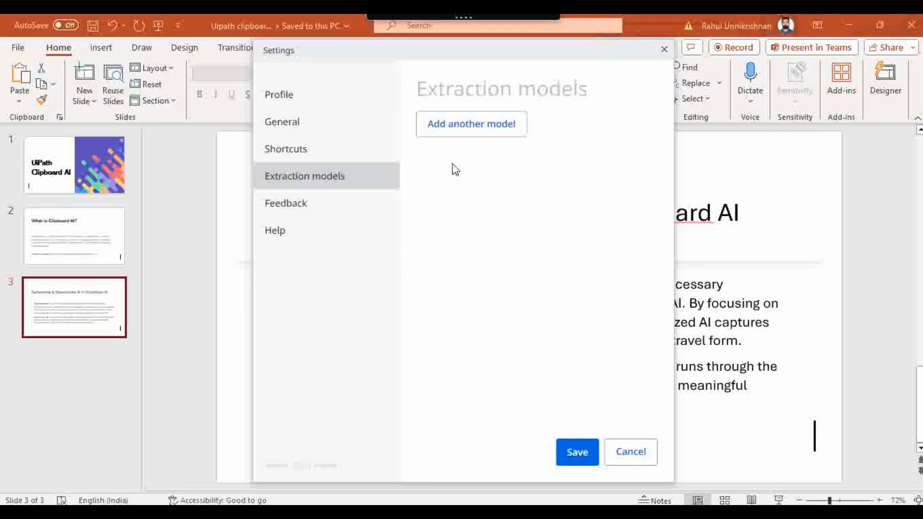
left_click(476, 127)
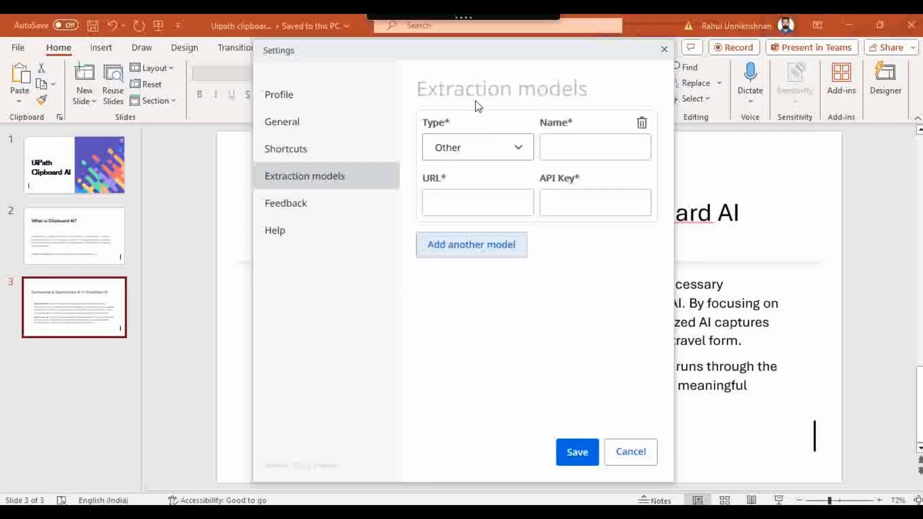
left_click(496, 152)
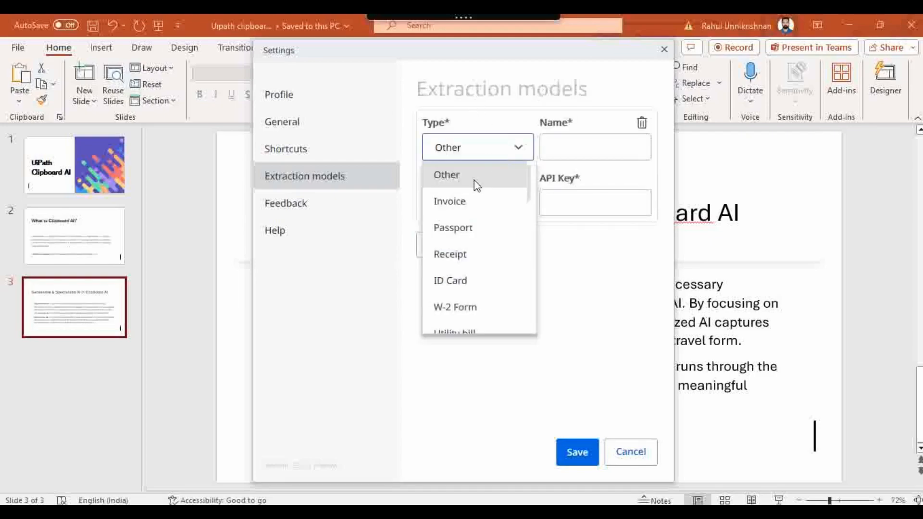
left_click(453, 226)
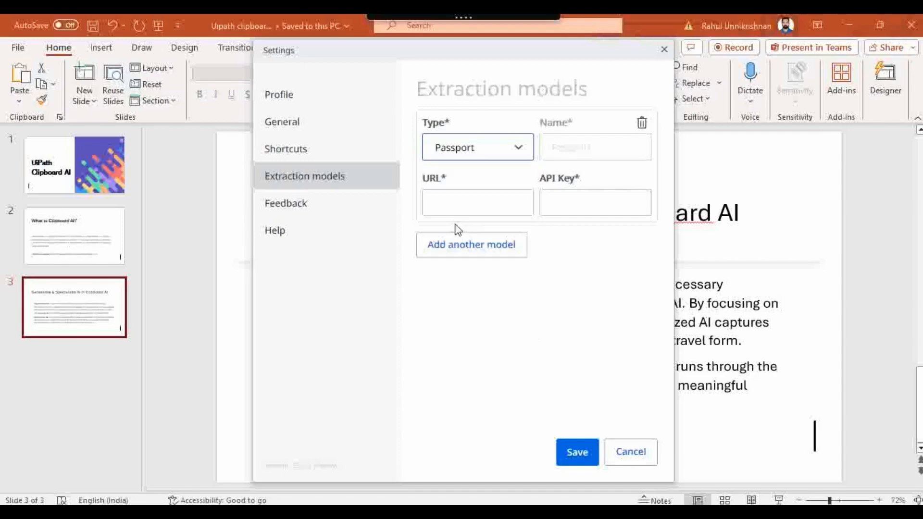
left_click(576, 203)
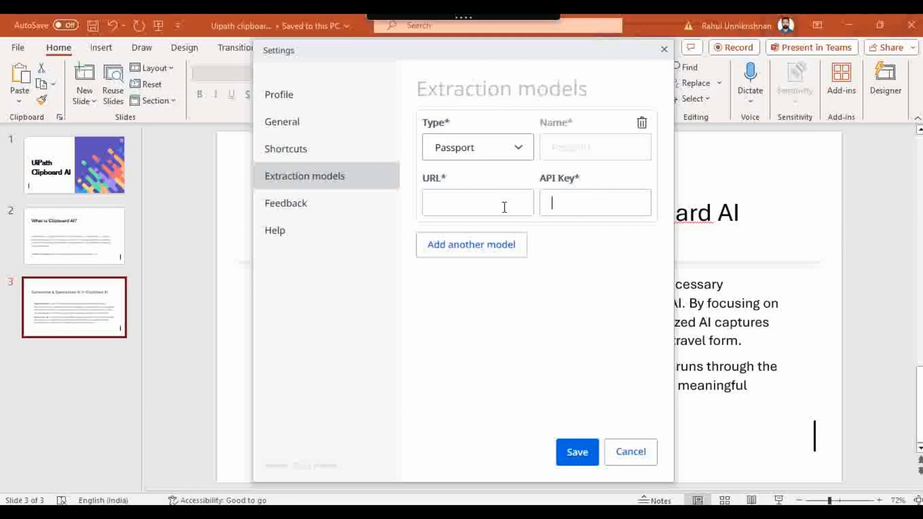
View the Feedback and Help sections of the Clipboard AI settings, and close the settings without saving
left_click(310, 207)
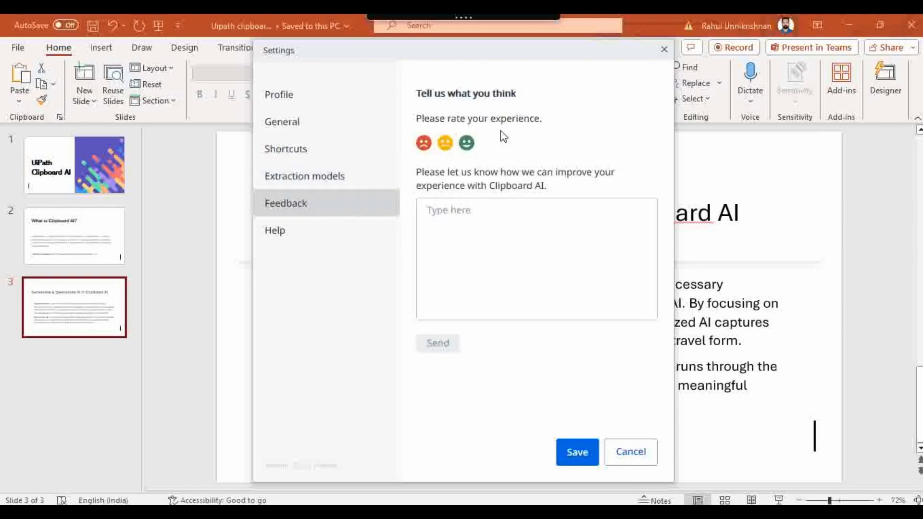
left_click(348, 229)
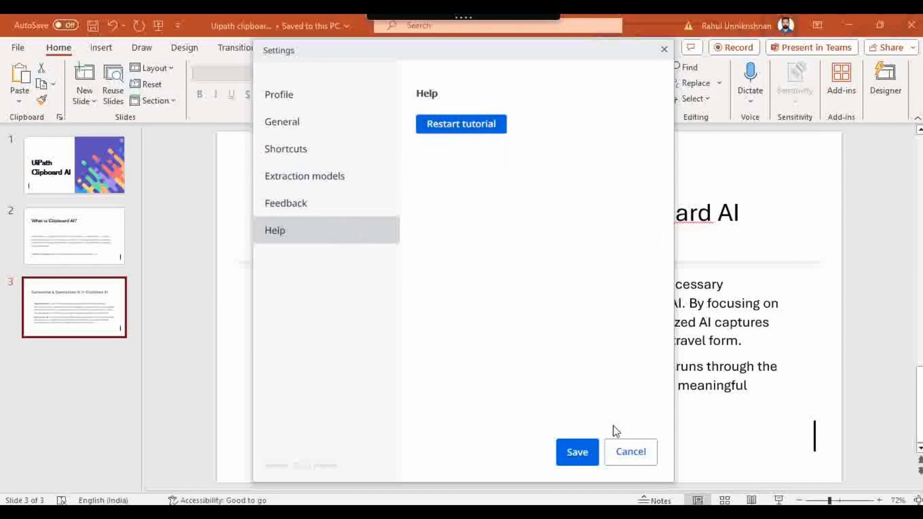
left_click(620, 460)
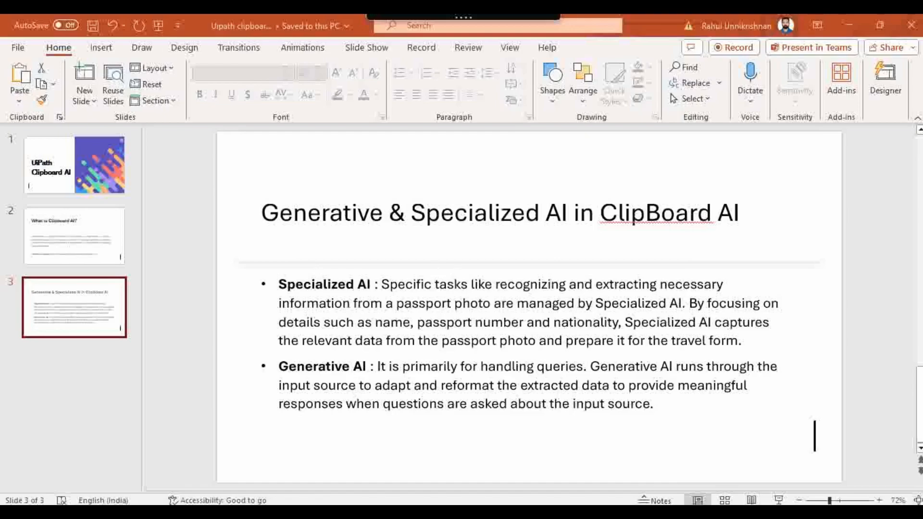
Launch Google Chrome
key("super")
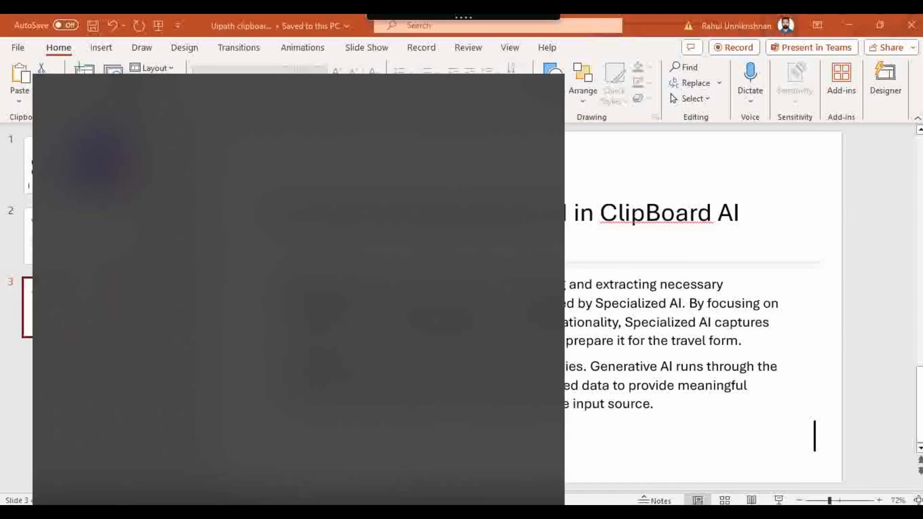
type("chro")
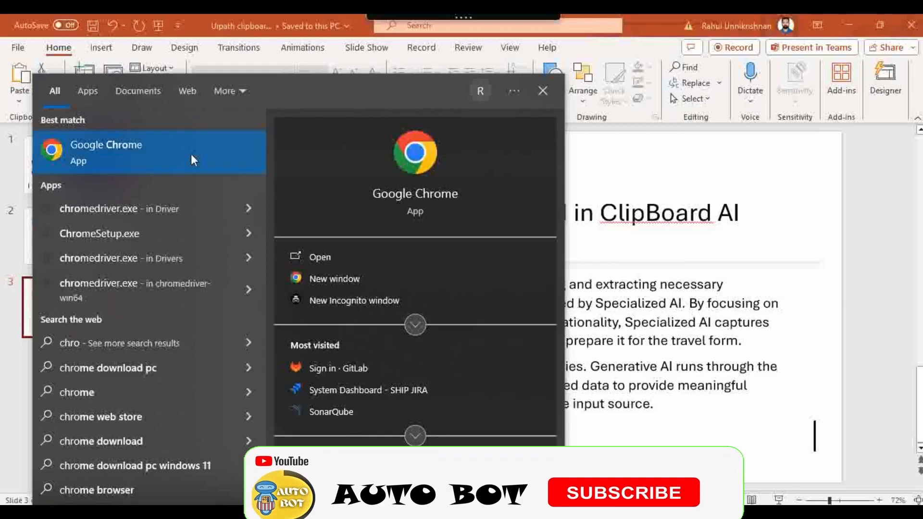
left_click(191, 154)
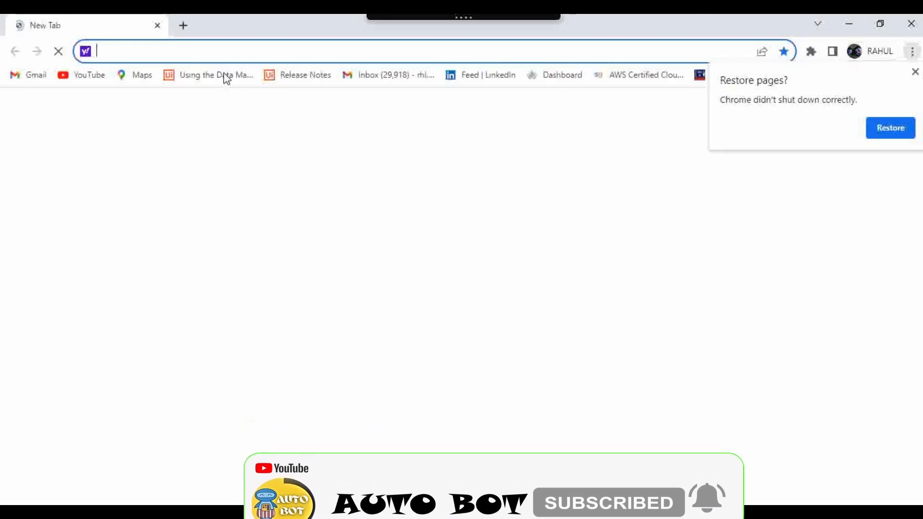
type("https://")
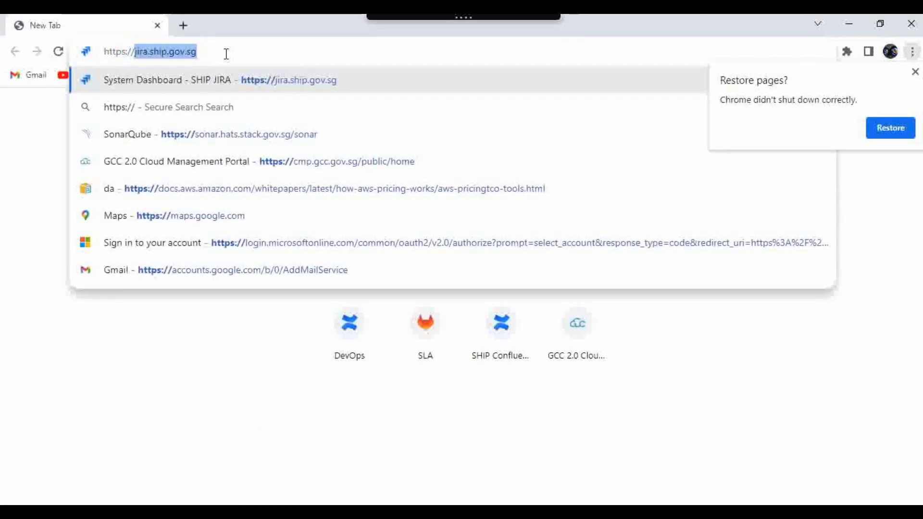
key("Return")
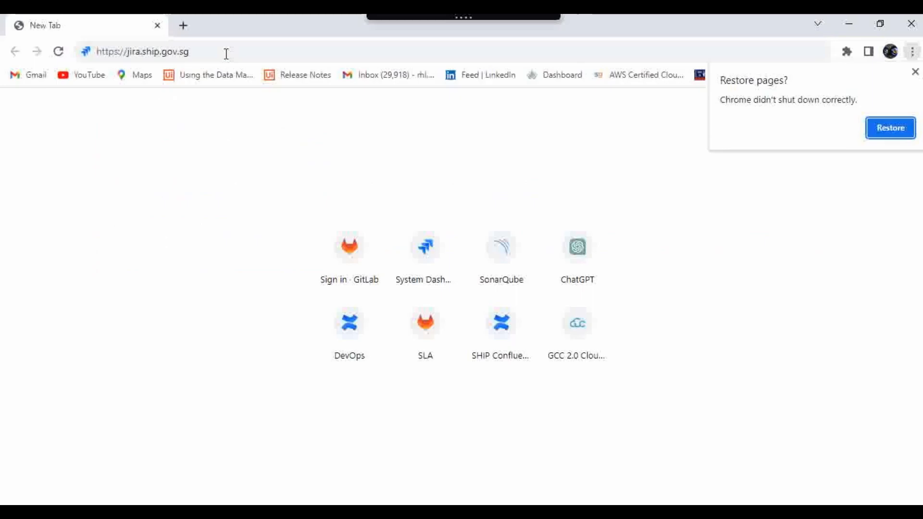
left_click(226, 54)
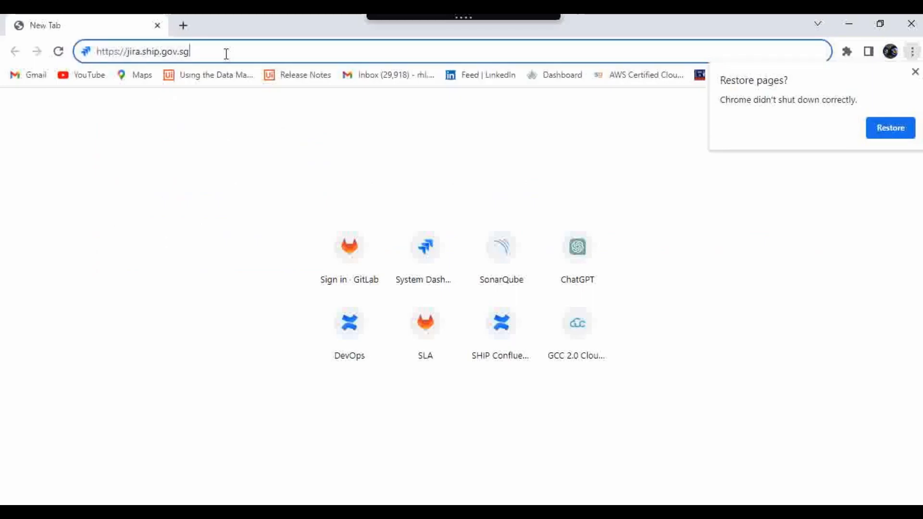
Open rpachallenge.com in a new browser tab and close the old tab
left_click(184, 26)
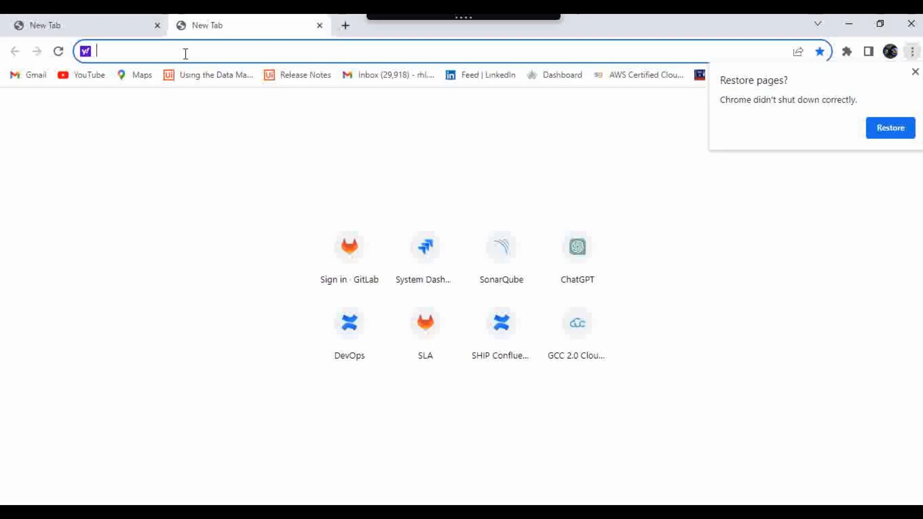
type("rpachallenge.com")
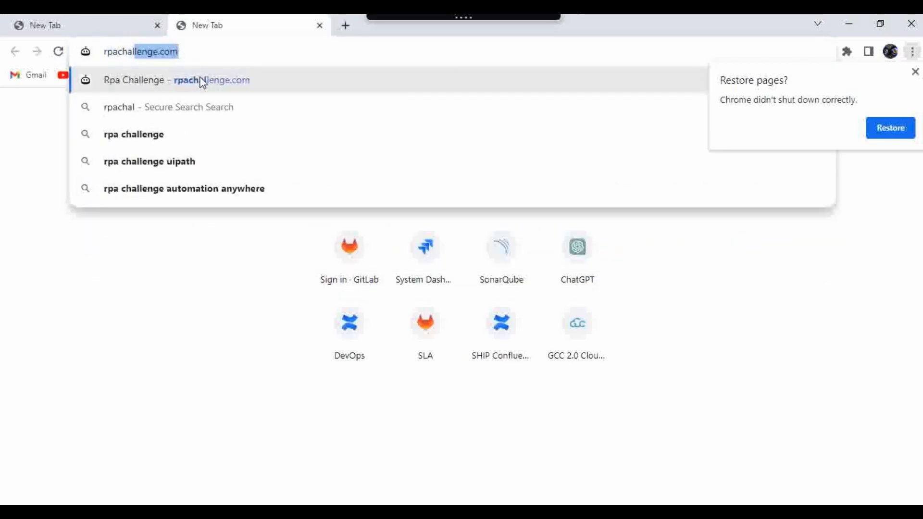
left_click(206, 82)
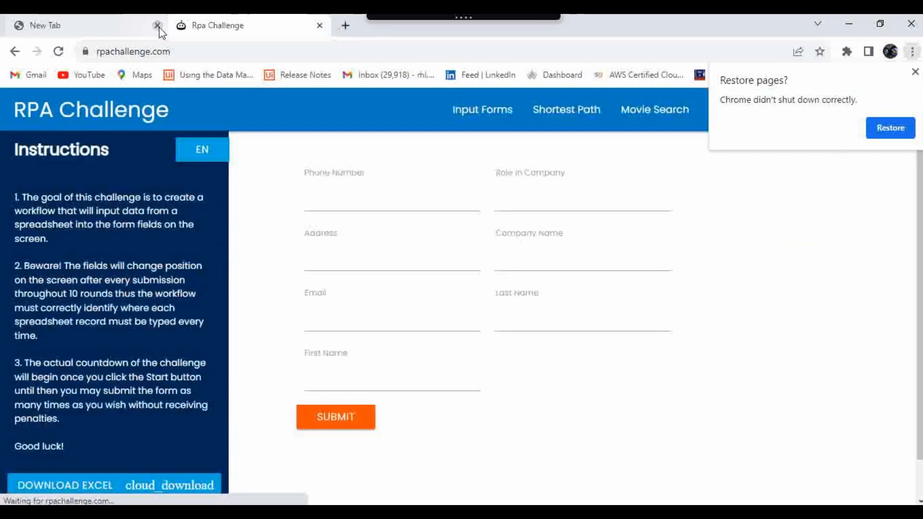
left_click(157, 26)
Download the RPA Challenge Excel file and dismiss the Restore pages prompt
scroll(259, 366, "down", 1)
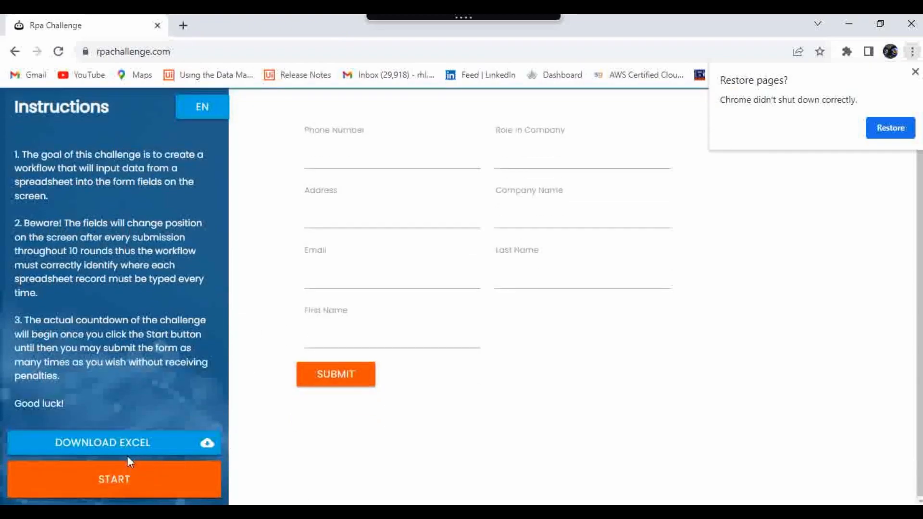
left_click(140, 443)
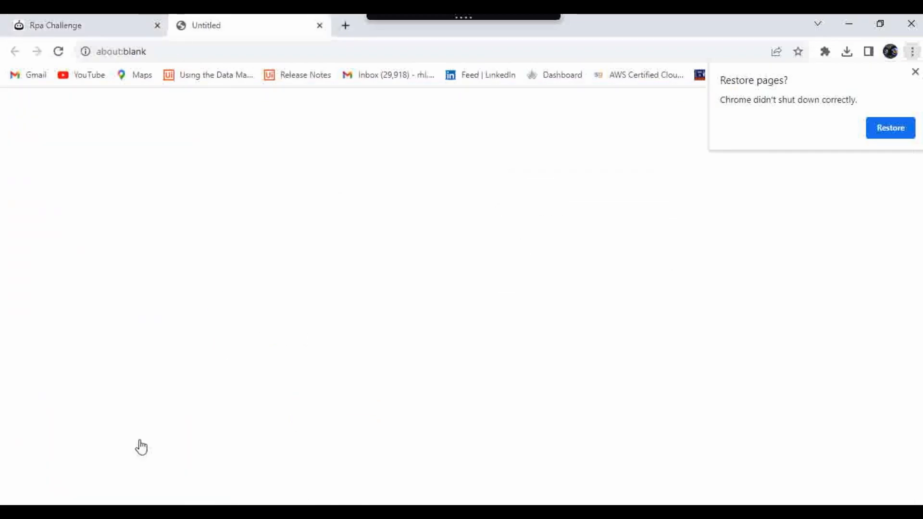
left_click(915, 72)
Show the downloaded challenge.xlsx in its folder and minimize the folder window
left_click(847, 53)
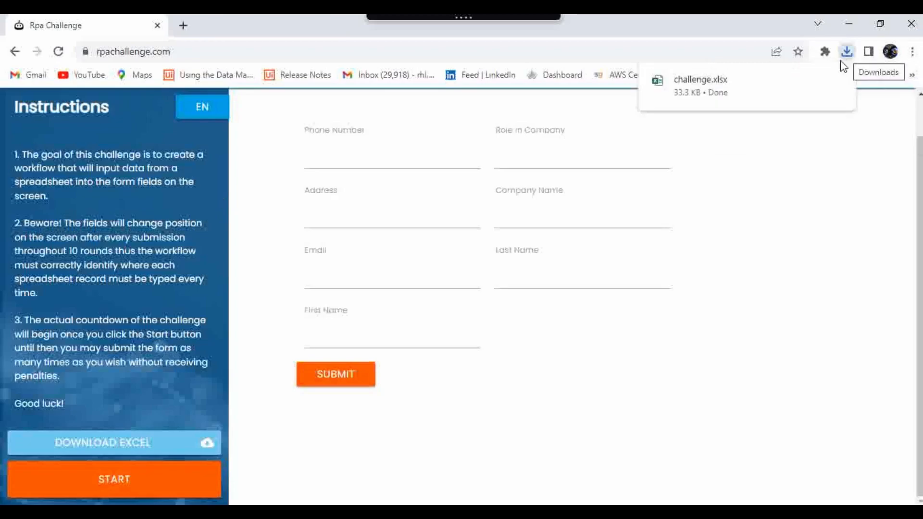
mouse_move(815, 87)
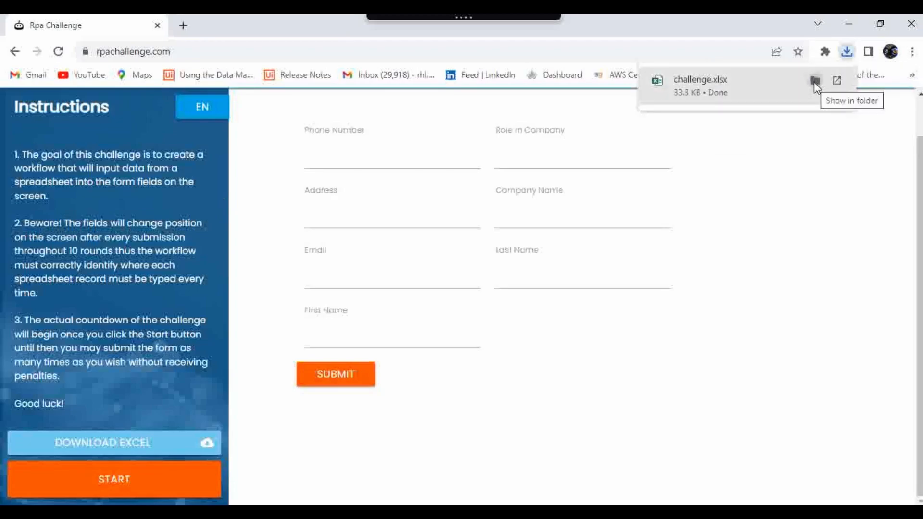
left_click(814, 81)
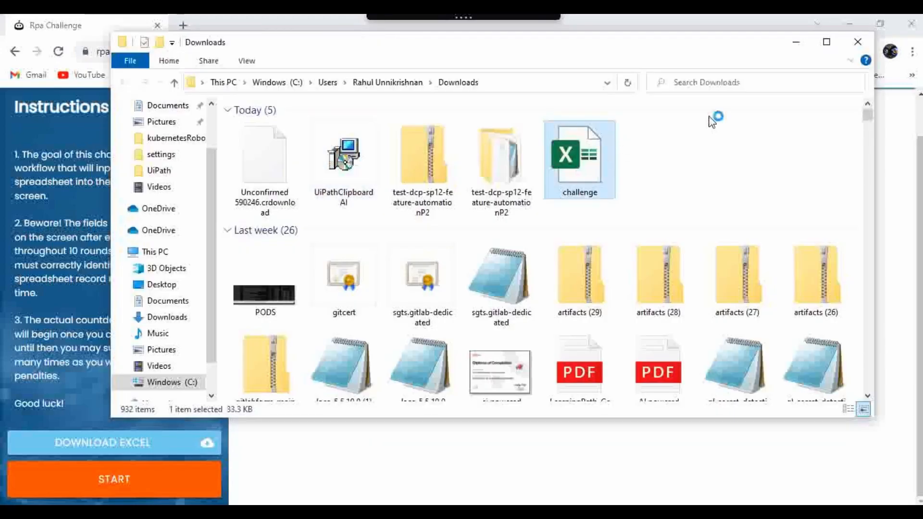
left_click(796, 42)
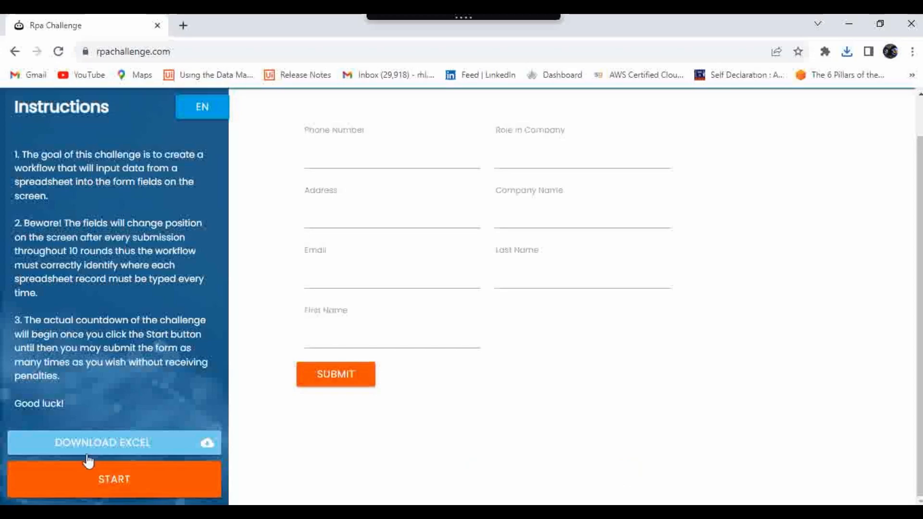
Switch to the challenge workbook in Excel, move its window over the RPA Challenge page and enable editing
left_click(146, 148)
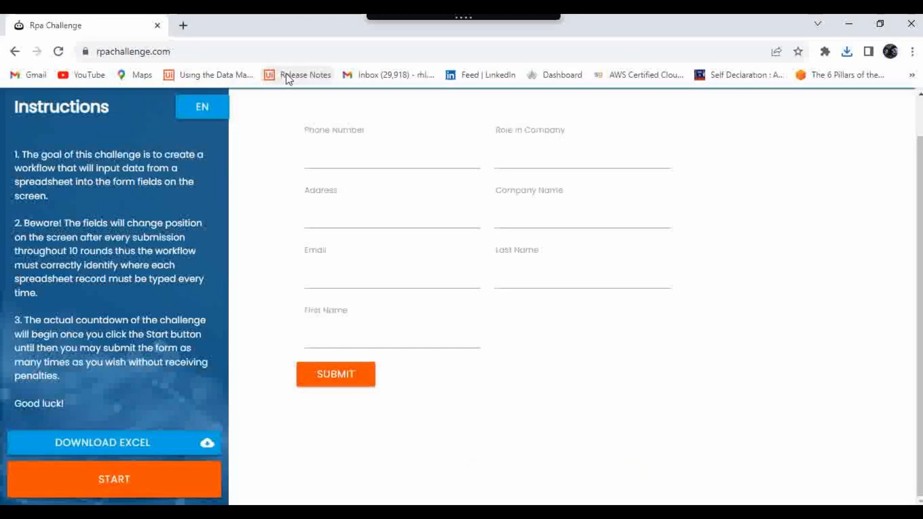
scroll(384, 207, "up", 1)
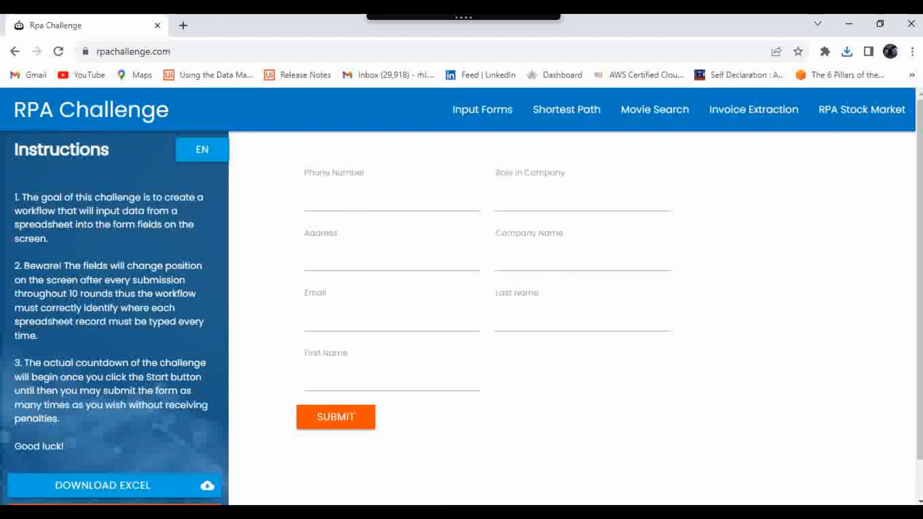
key("alt+Tab")
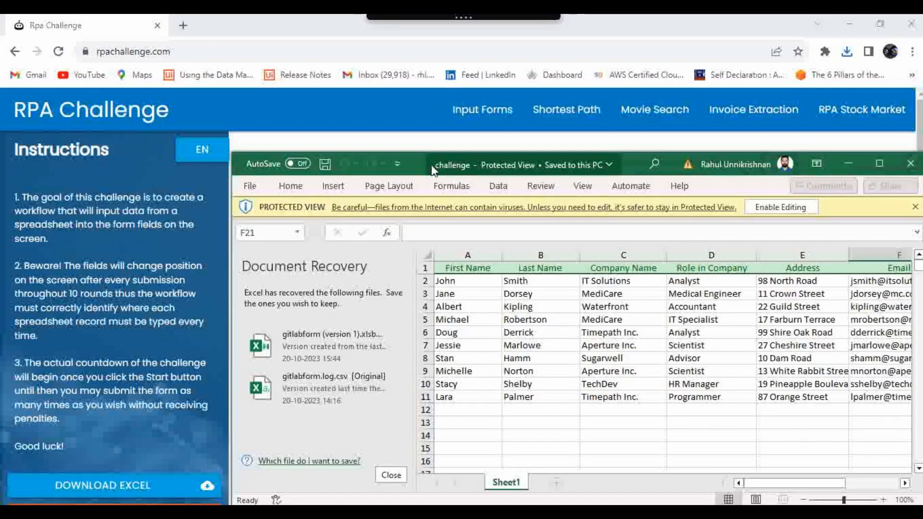
left_click_drag(414, 165, 353, 97)
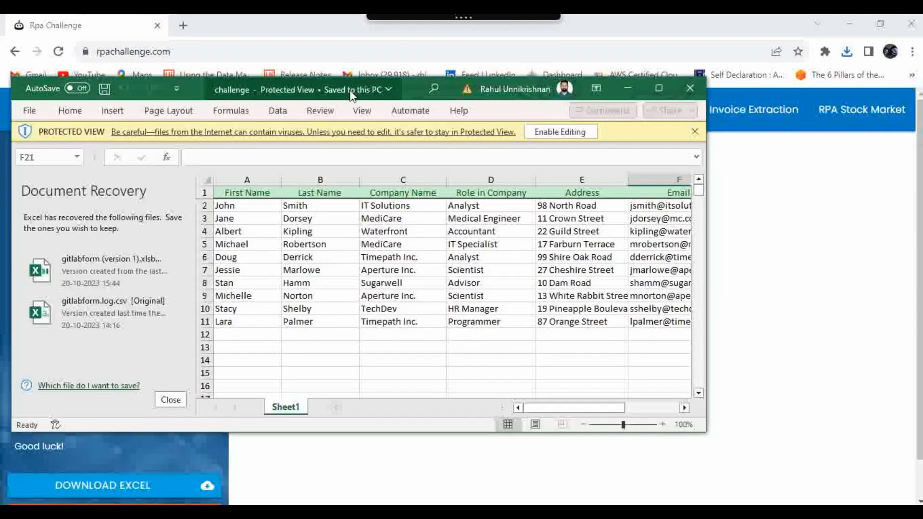
left_click(543, 129)
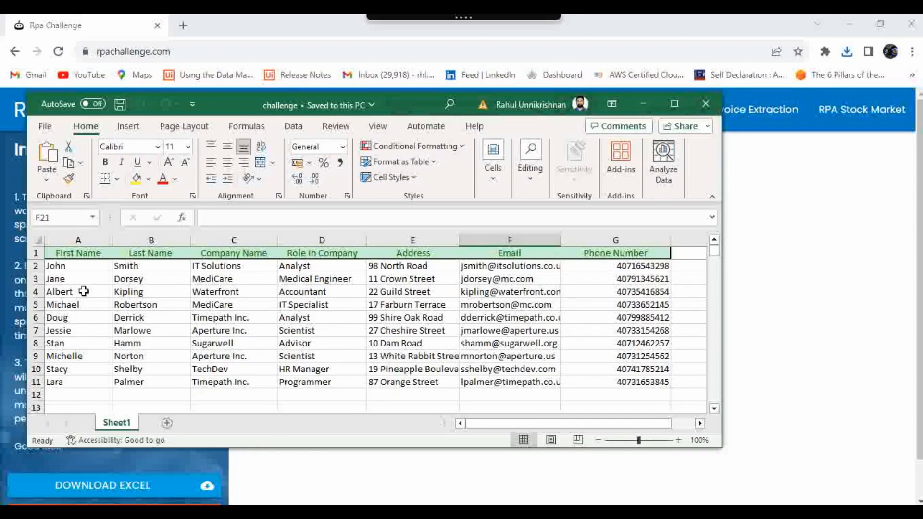
Compare the first record's First Name cell in the challenge workbook with the First Name field of the RPA Challenge form
left_click(89, 267)
left_click(860, 209)
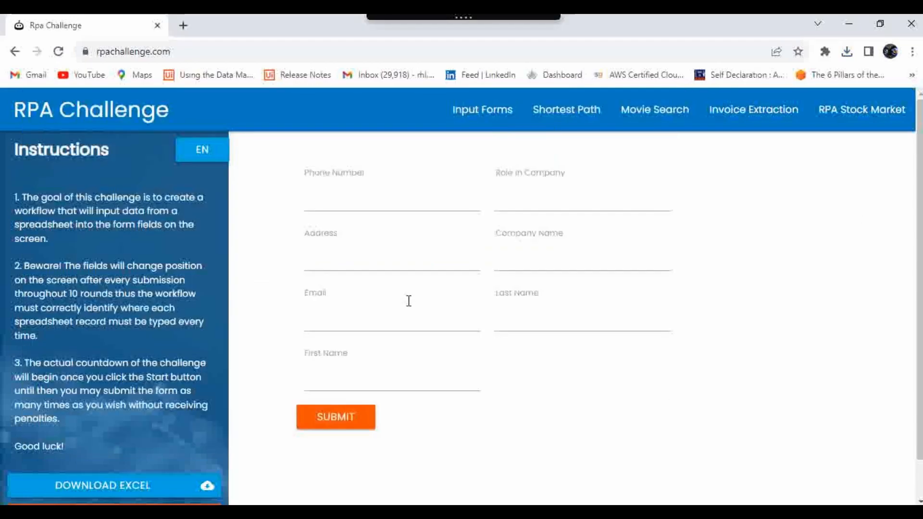
left_click(356, 384)
key("alt+Tab")
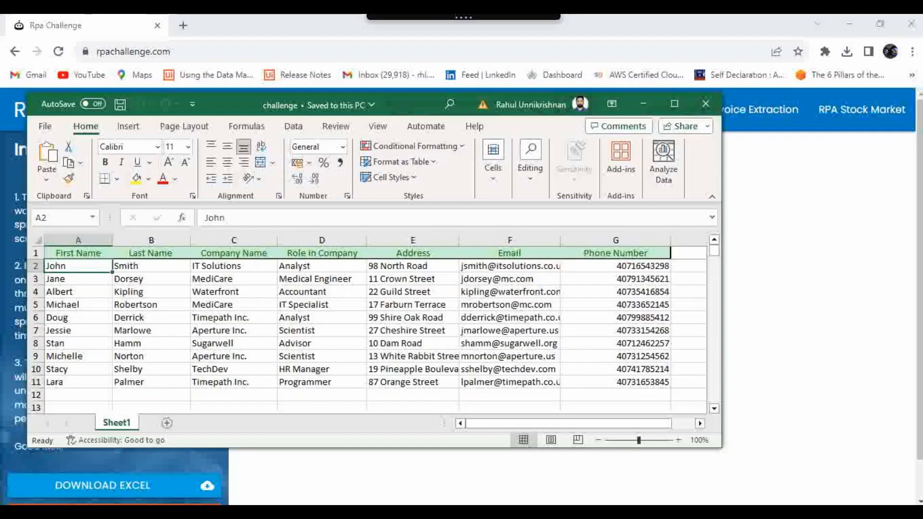
Compare the workbook's columns through Phone Number with the matching fields of the RPA Challenge form
left_click(147, 271)
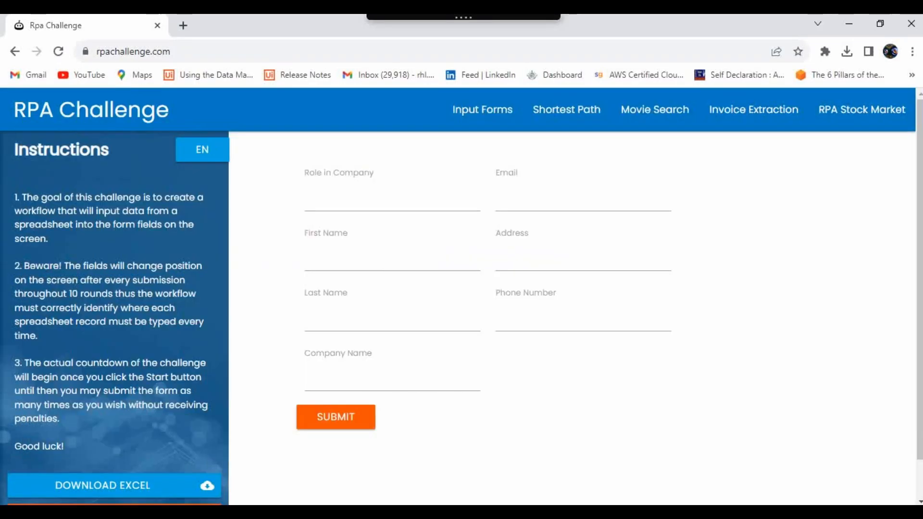
key("alt+Tab")
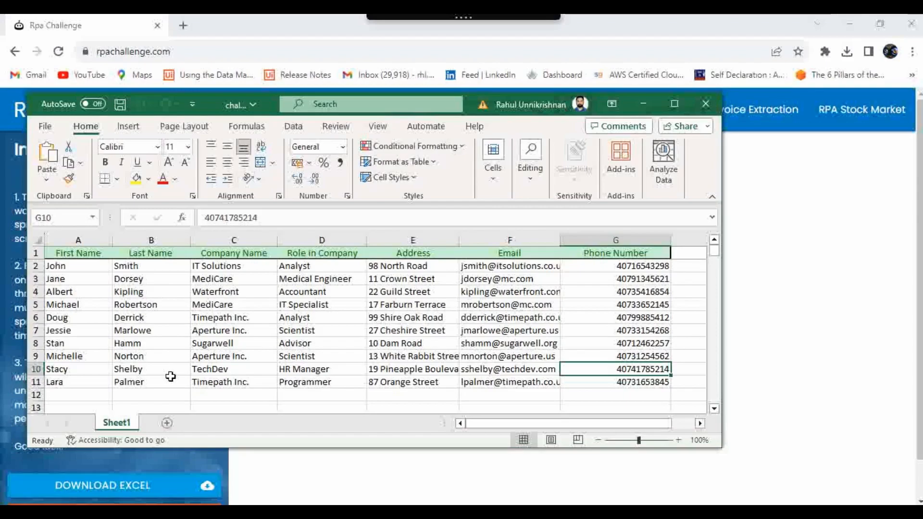
left_click(811, 284)
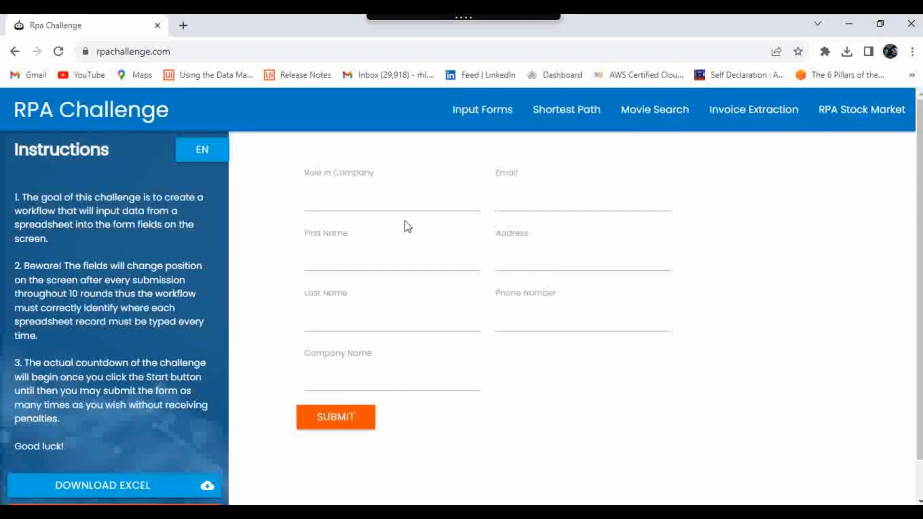
key("alt+Tab")
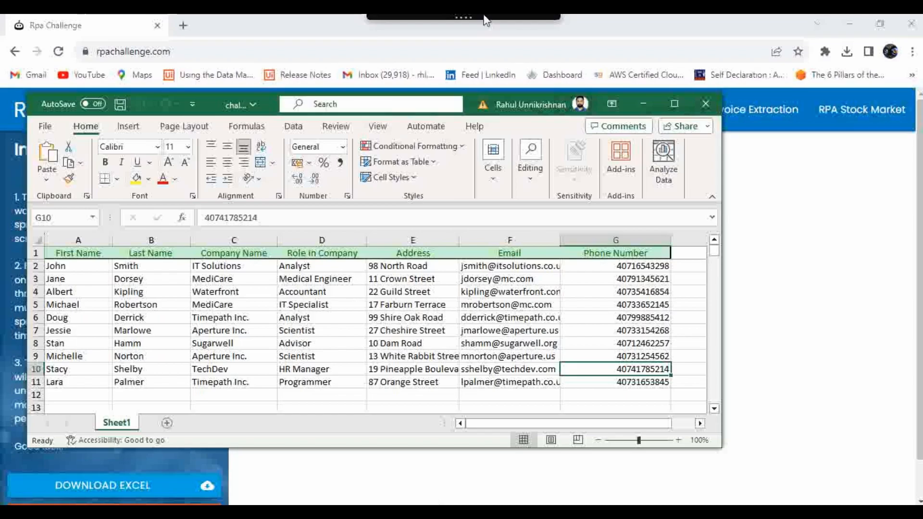
Copy the header row and all records in A1:G11 of the challenge workbook with Clipboard AI
mouse_move(463, 17)
left_click(406, 38)
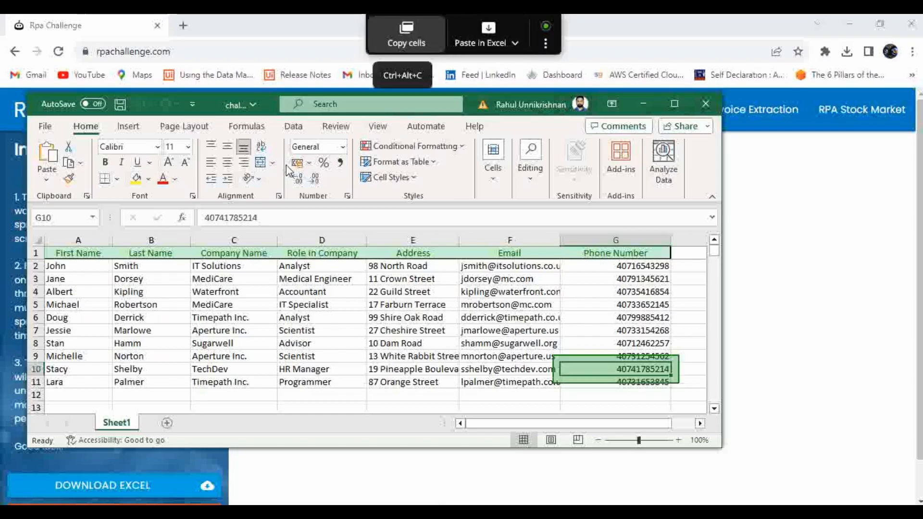
left_click_drag(51, 255, 617, 381)
mouse_move(406, 19)
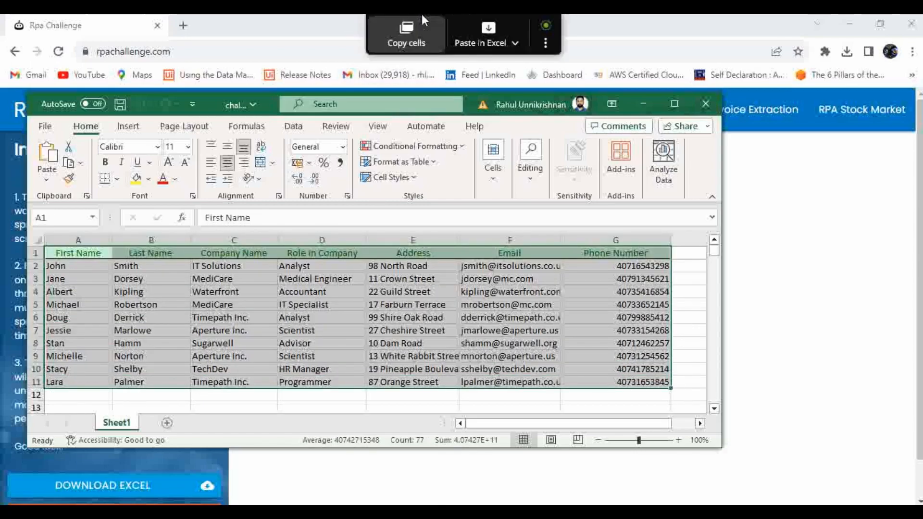
left_click(409, 38)
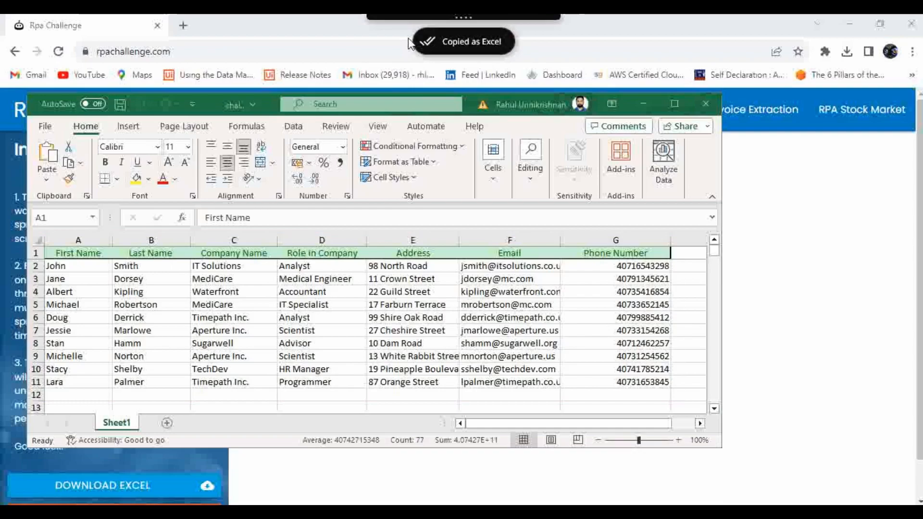
Paste the first record into the RPA Challenge form, check the workbook data and paste the second record
mouse_move(506, 19)
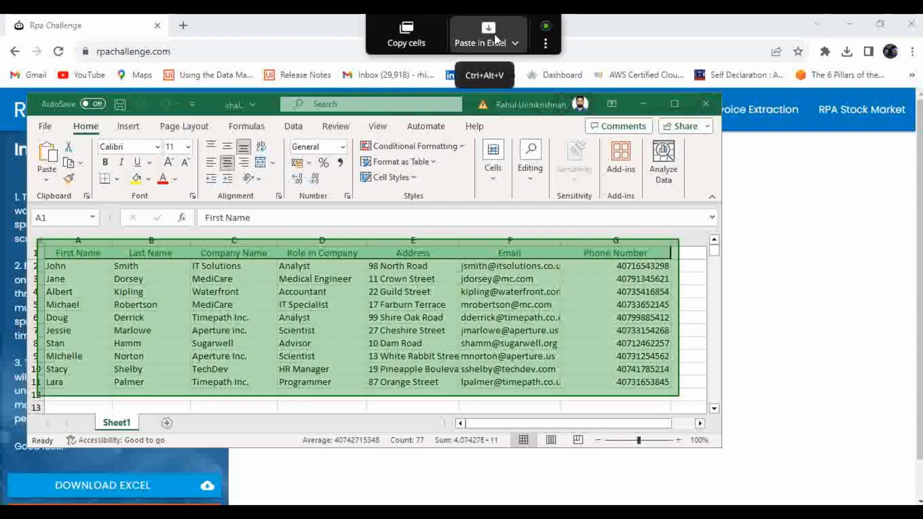
key("alt+Tab")
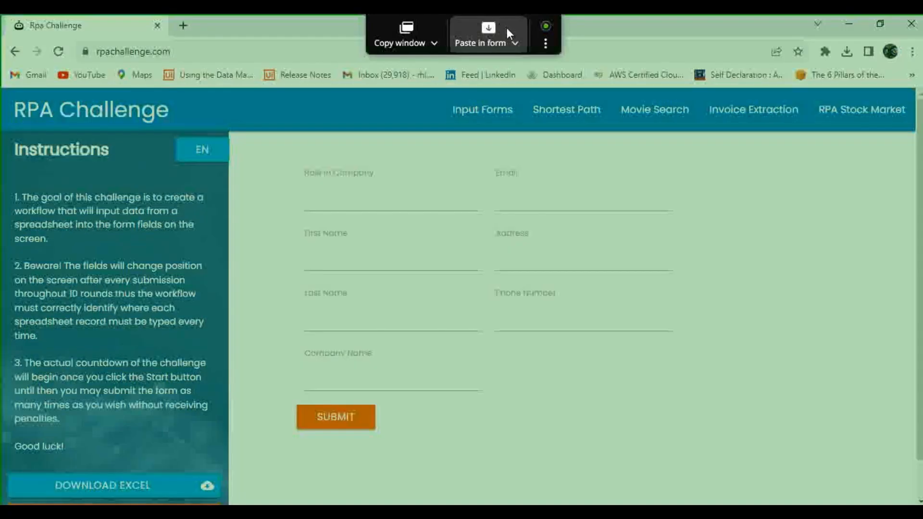
left_click(506, 29)
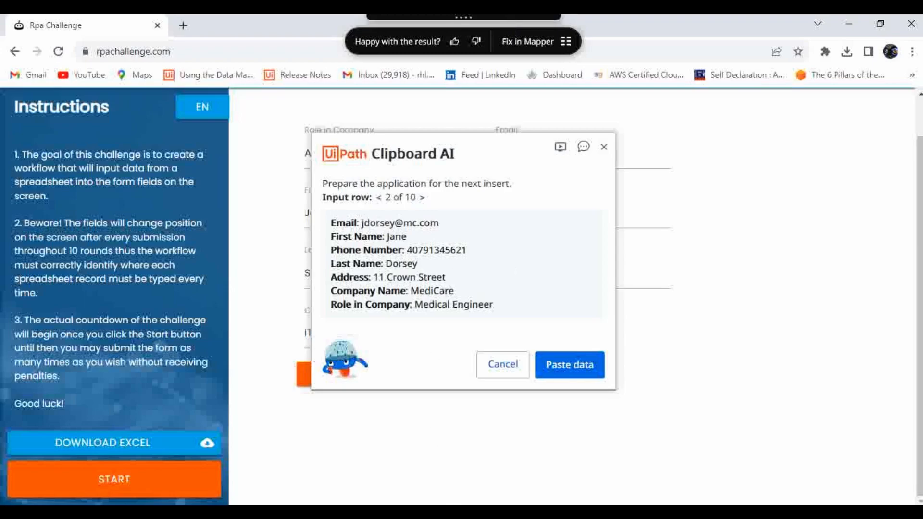
left_click(423, 511)
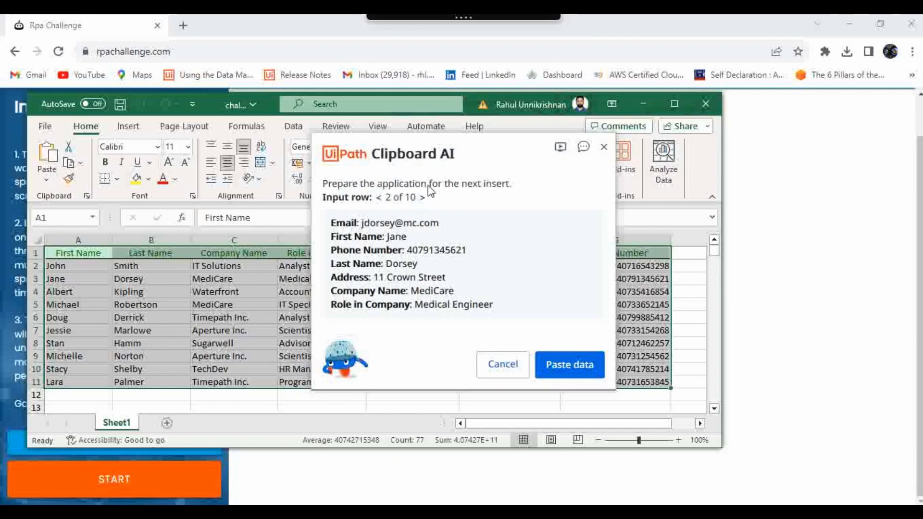
left_click(567, 366)
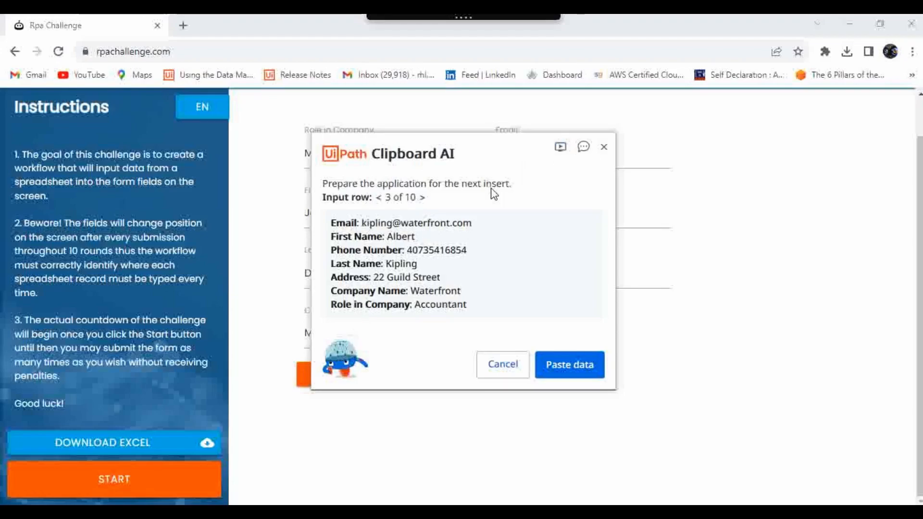
Show the feedback rating options of the Clipboard AI paste dialog and close them
left_click(583, 147)
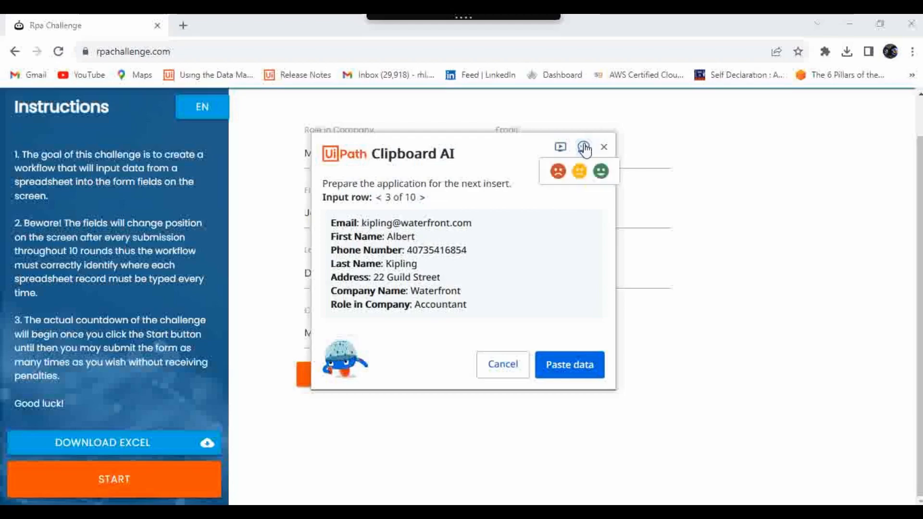
left_click(591, 267)
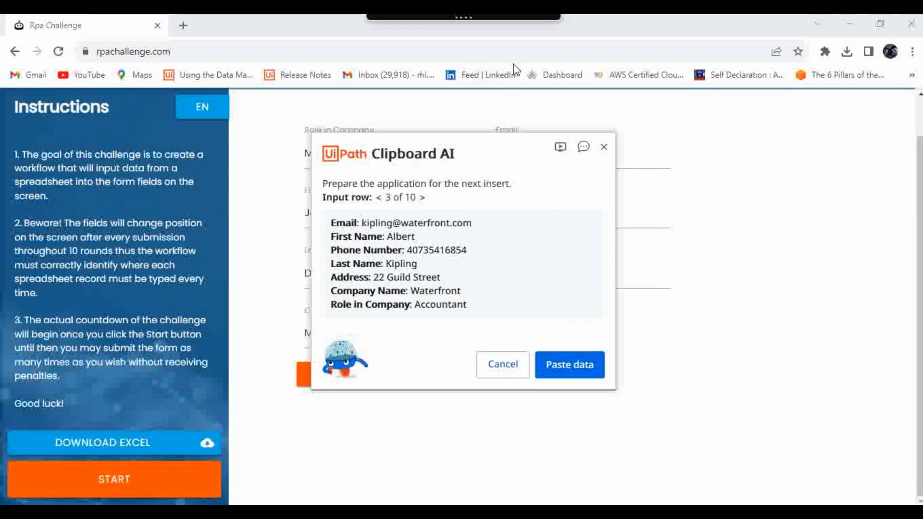
Reload the RPA Challenge page and paste the third record into the form
left_click(516, 52)
key("Return")
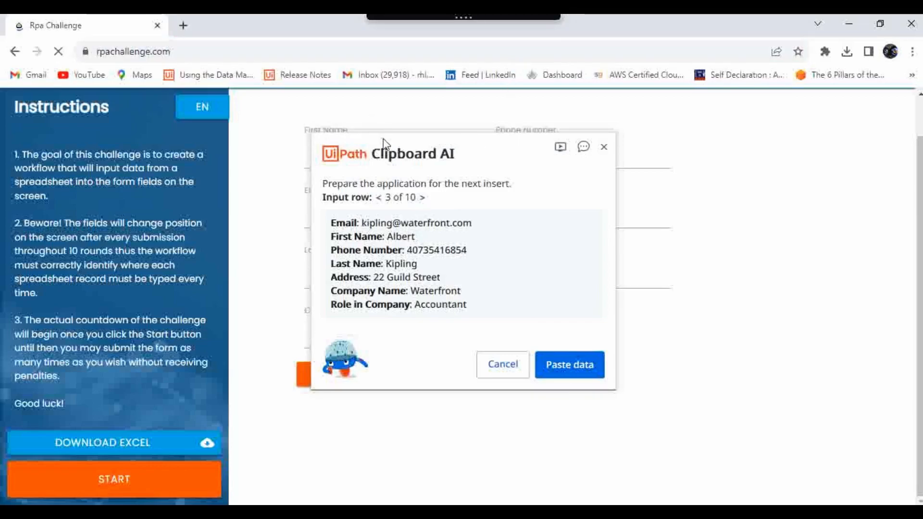
left_click(580, 365)
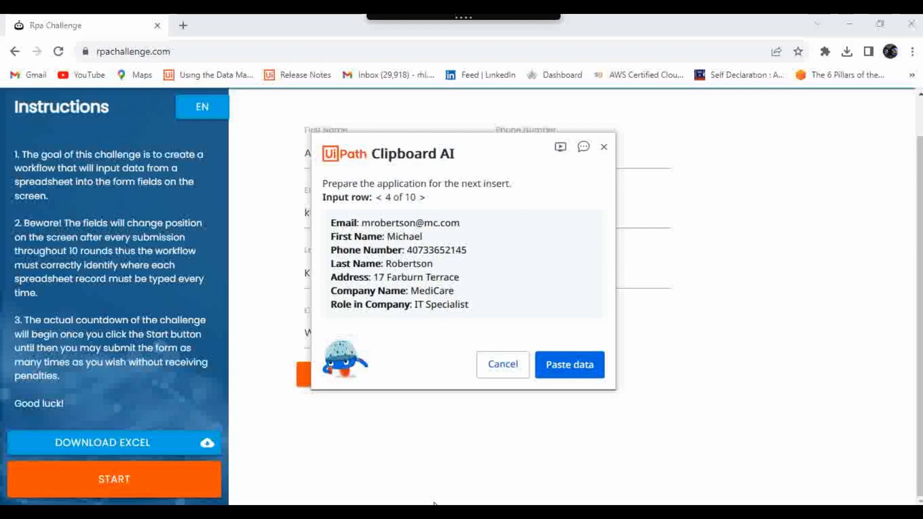
Check the pasted third record against the challenge workbook and cancel the remaining inserts
key("alt+Tab")
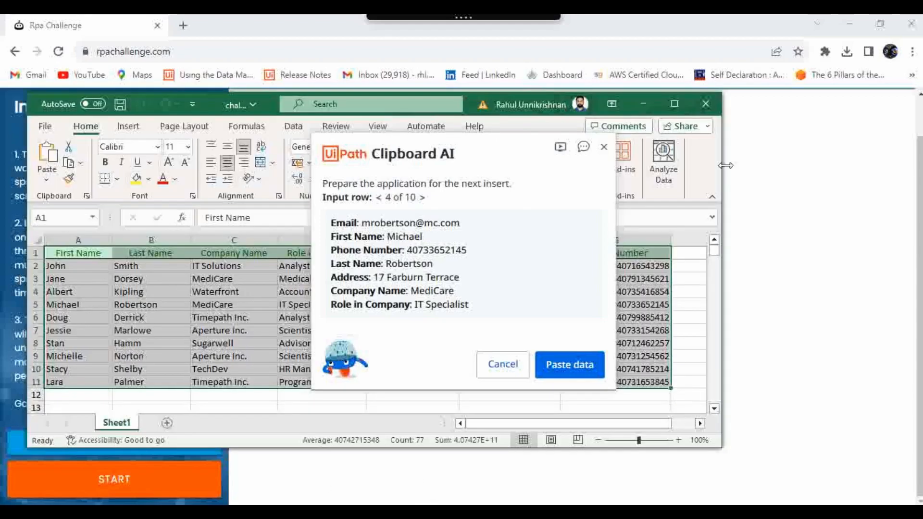
left_click(794, 165)
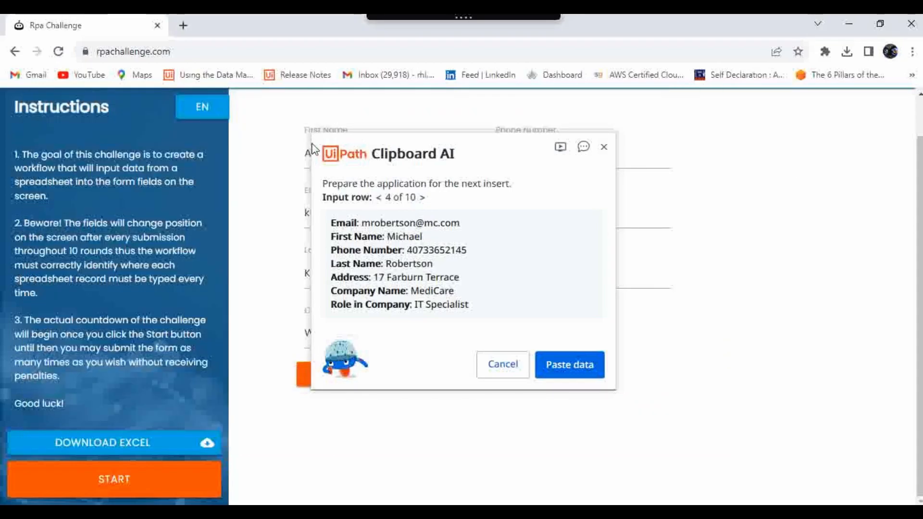
left_click(505, 372)
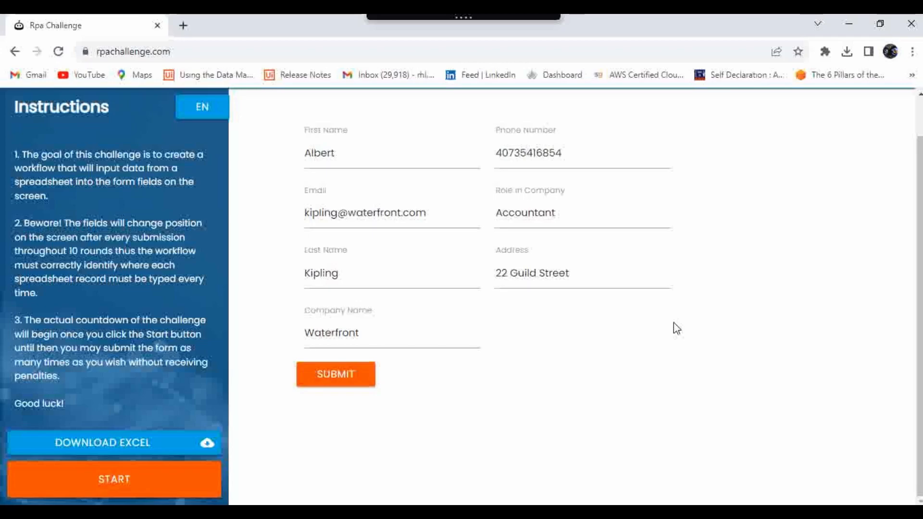
Bring up the challenge workbook, then enable Always show Data mapper in Clipboard AI's general settings and save
mouse_move(365, 14)
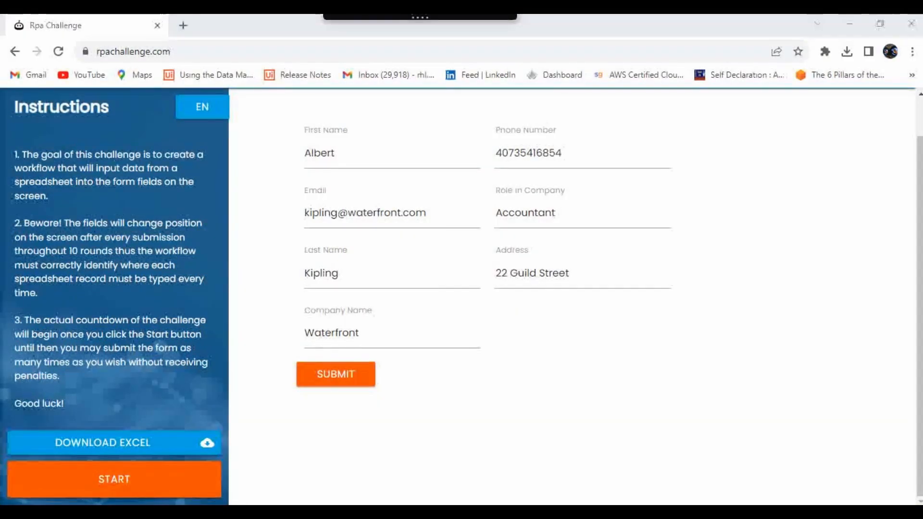
key("alt+Tab")
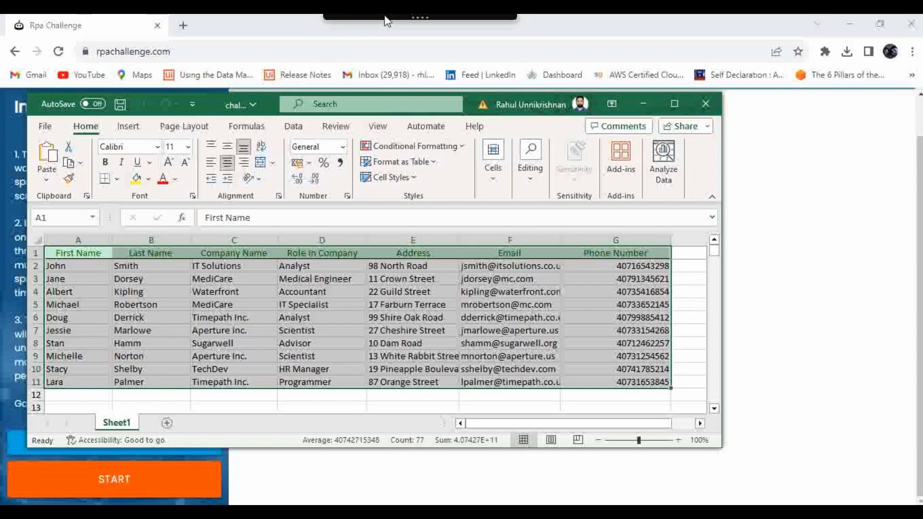
mouse_move(452, 21)
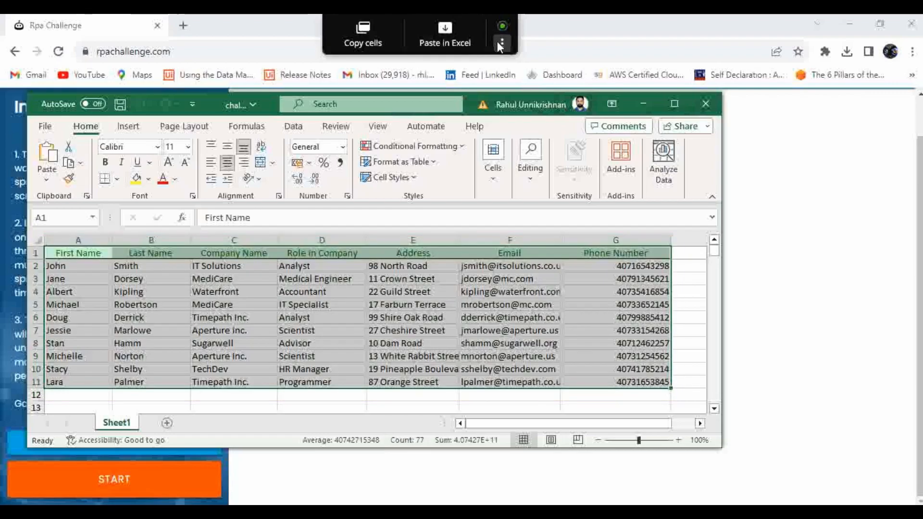
left_click(501, 43)
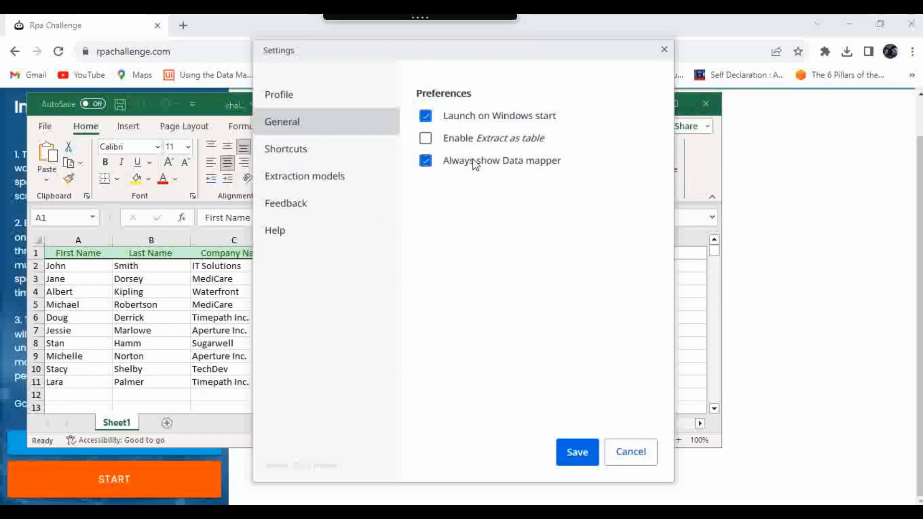
mouse_move(475, 165)
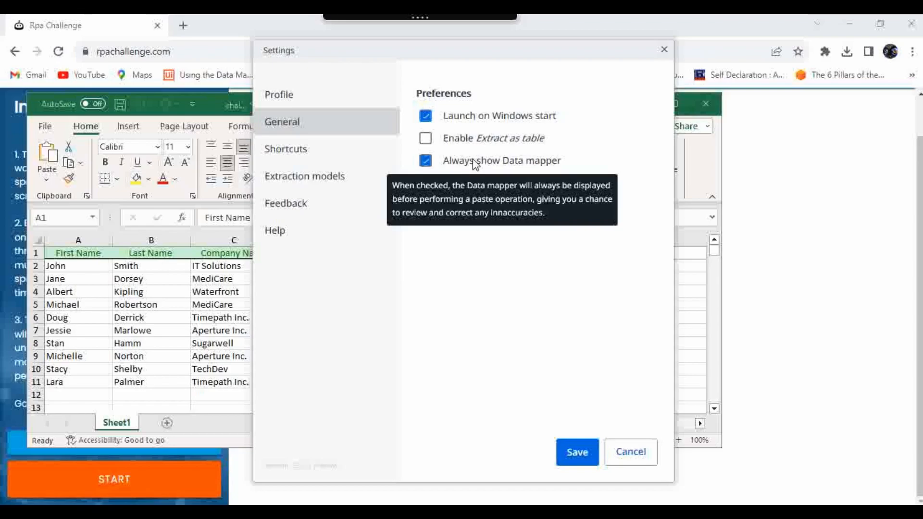
left_click(571, 454)
Copy the selected workbook cells again with Clipboard AI and open the data mapper for pasting into the RPA Challenge form
mouse_move(418, 15)
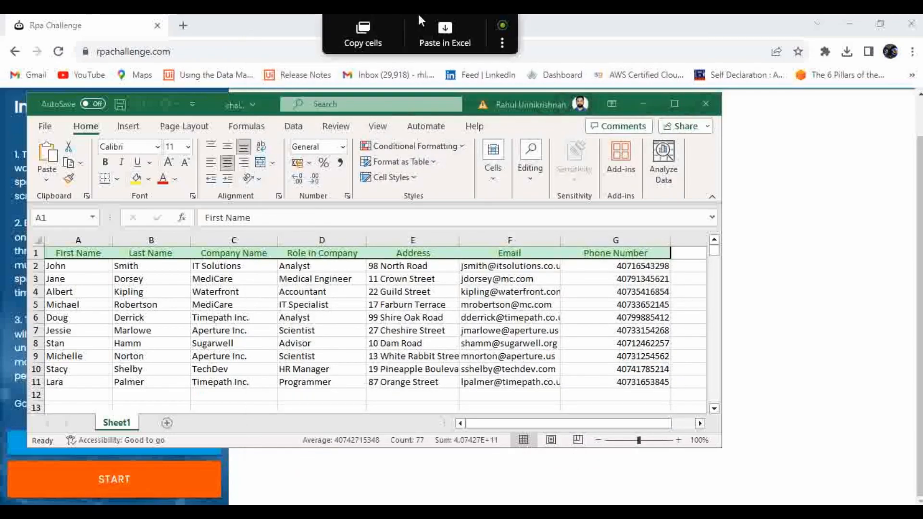
left_click(364, 36)
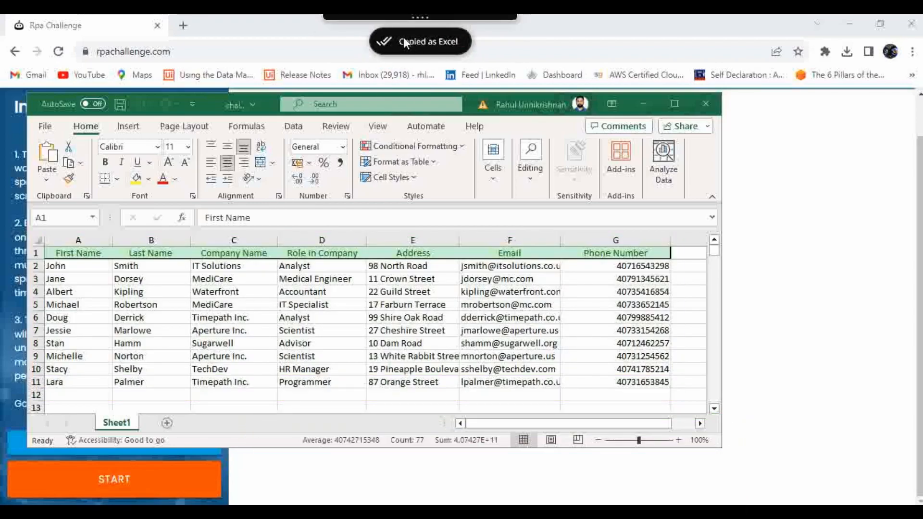
mouse_move(422, 13)
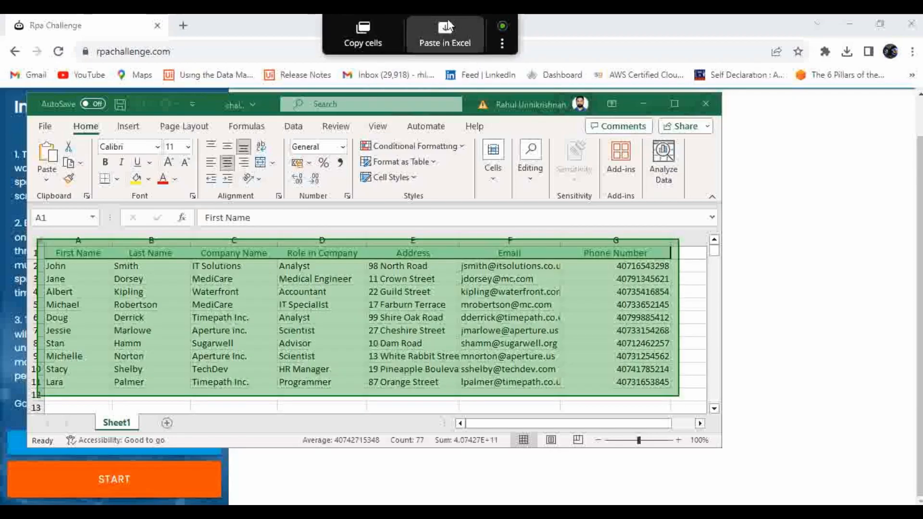
left_click(445, 33)
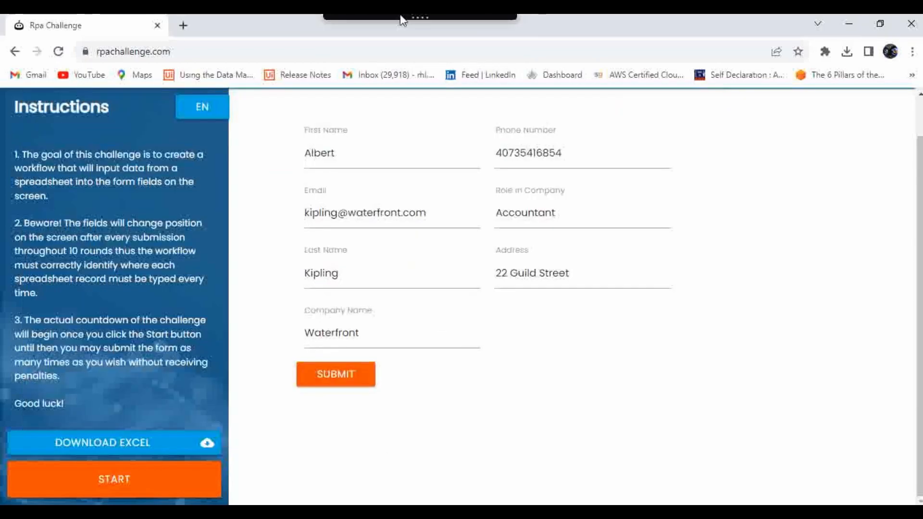
mouse_move(460, 13)
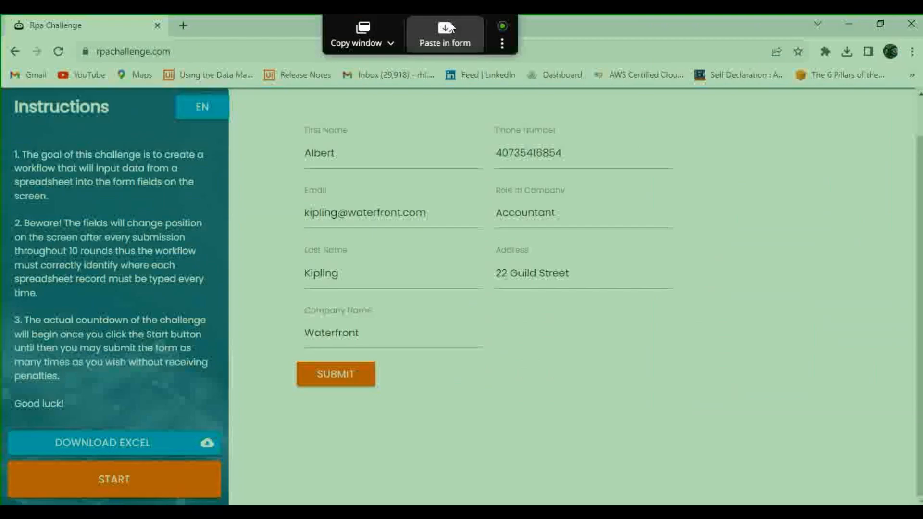
left_click(446, 27)
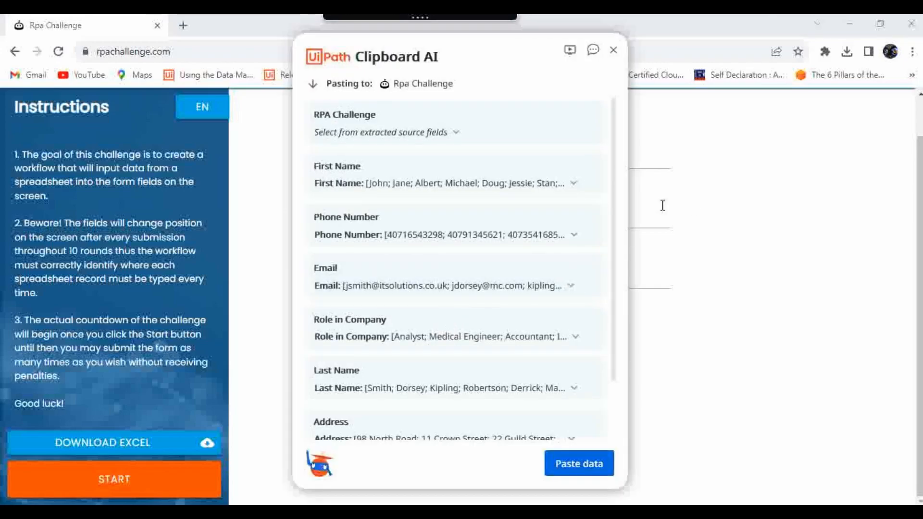
Try excluding the Email field from the mapping, include it again and view the Transform value description for Role in Company
mouse_move(346, 183)
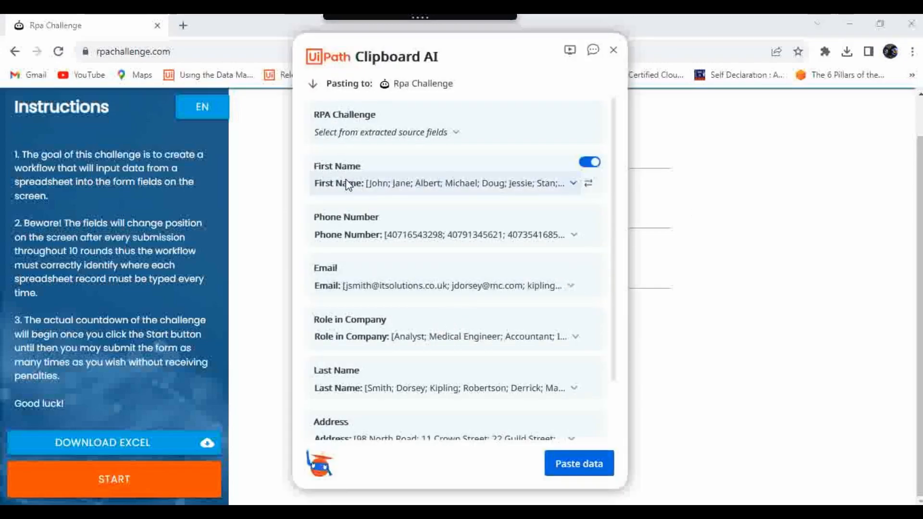
mouse_move(593, 266)
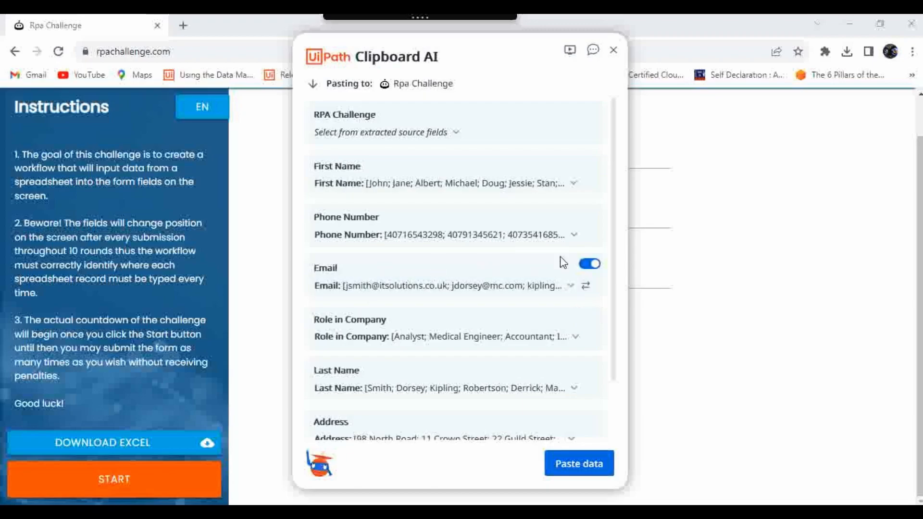
left_click(590, 266)
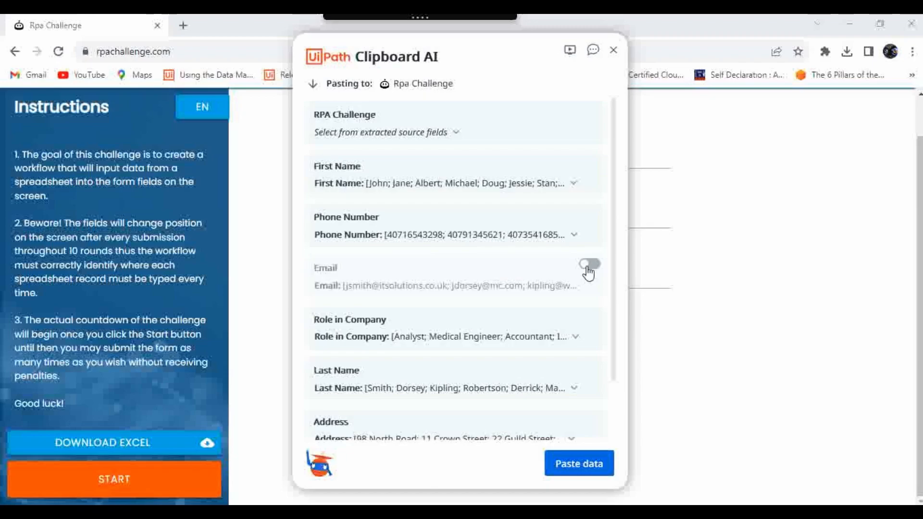
left_click(590, 266)
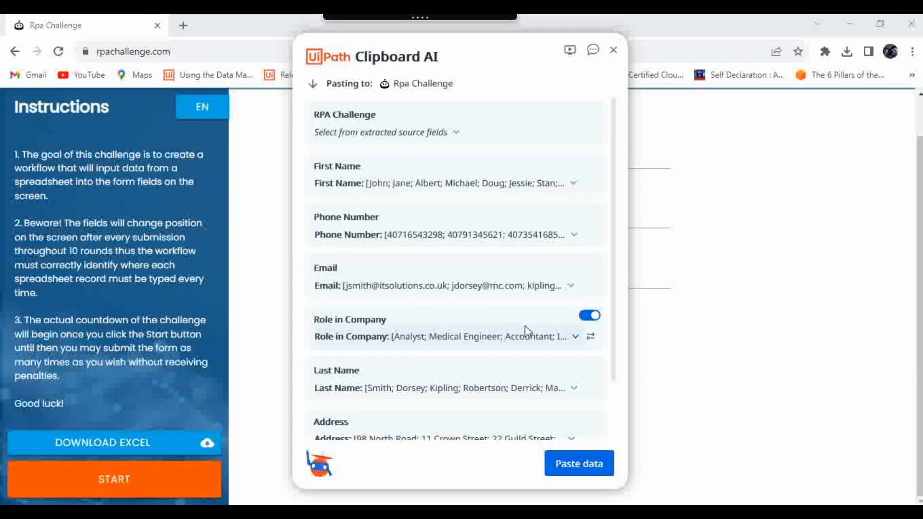
mouse_move(591, 344)
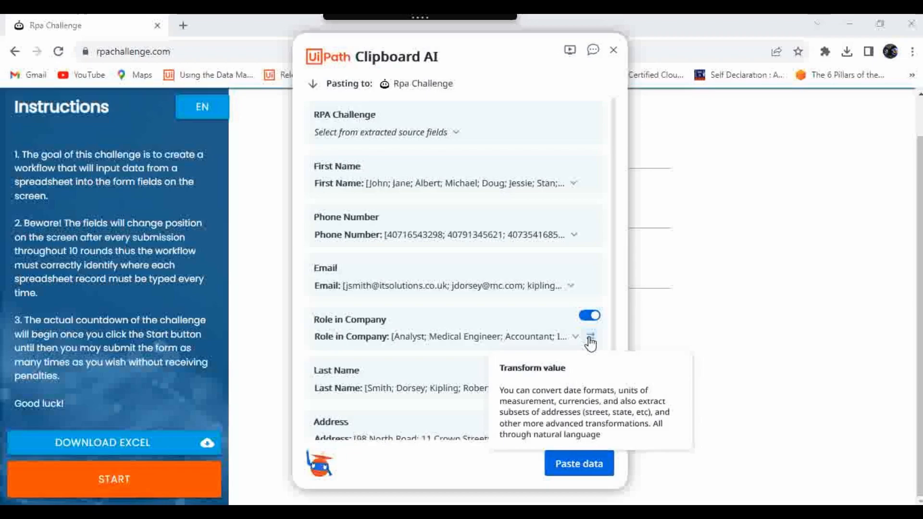
Add the transformation "write something about the role" to the Role in Company field and apply it to the mapped data
left_click(590, 338)
mouse_move(439, 342)
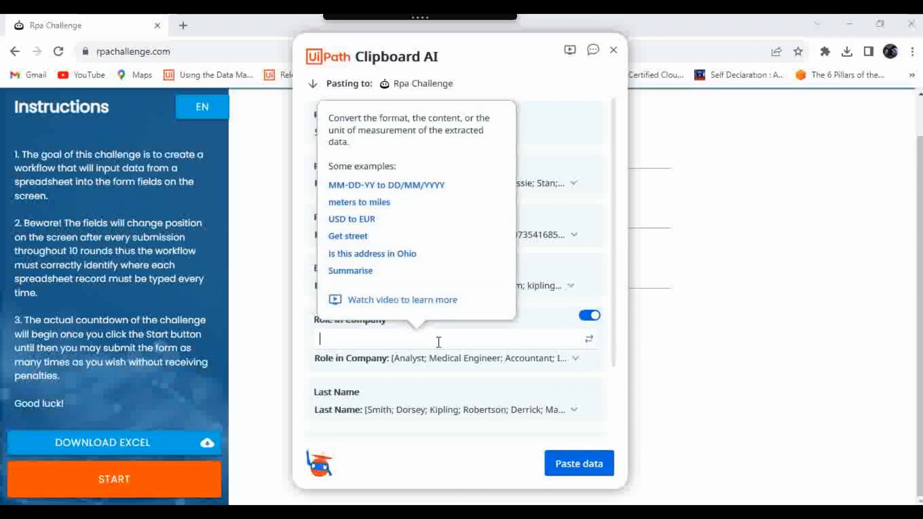
type("write ")
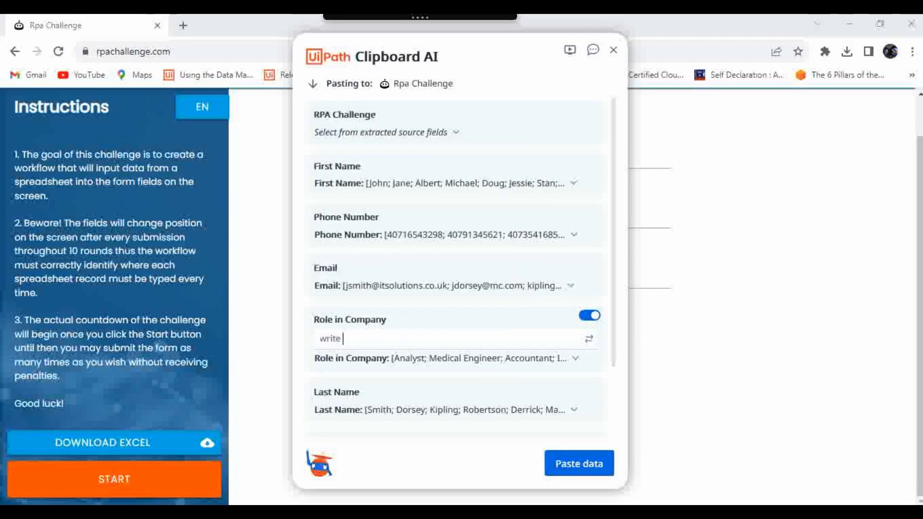
type("something about the role")
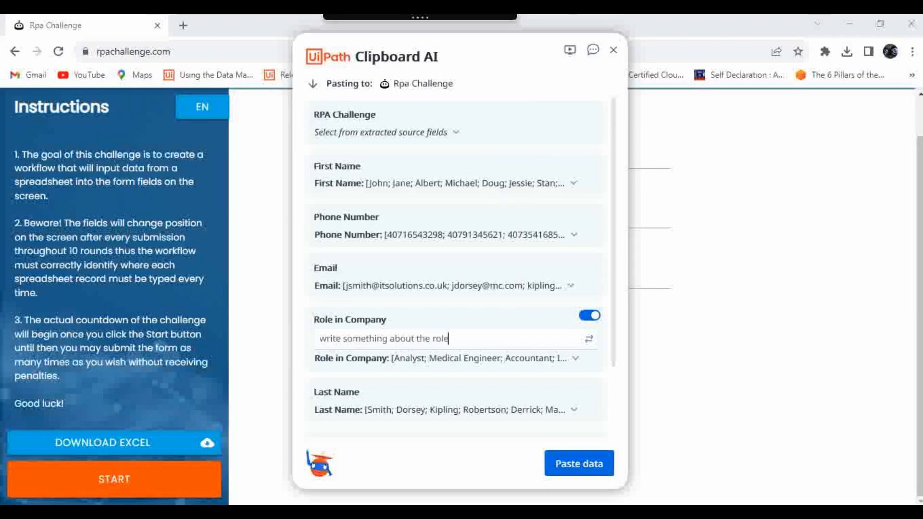
left_click(583, 462)
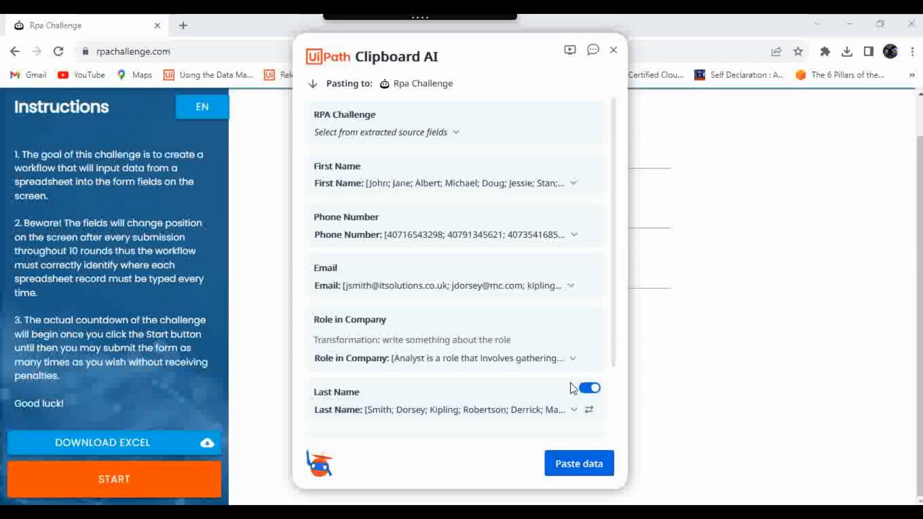
Review the remaining field mappings and paste the first record into the RPA Challenge form
scroll(575, 395, "down", 1)
scroll(575, 396, "down", 1)
left_click(577, 464)
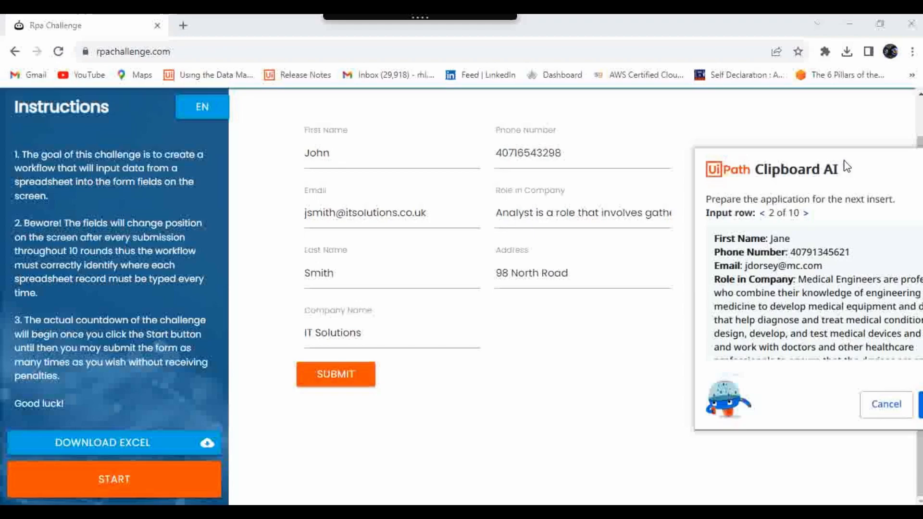
Move the insert dialog over the form, read the second record's transformed Role in Company text and cancel the remaining inserts
left_click_drag(842, 160, 457, 148)
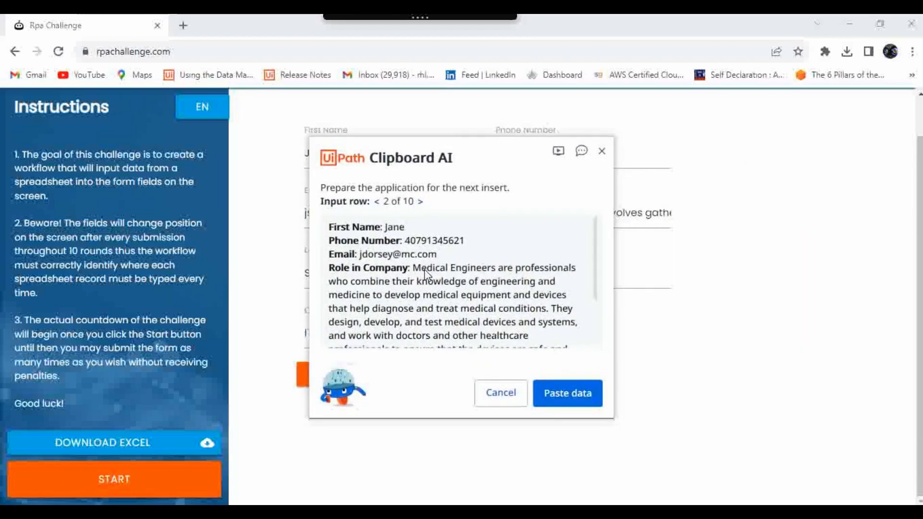
scroll(448, 286, "down", 1)
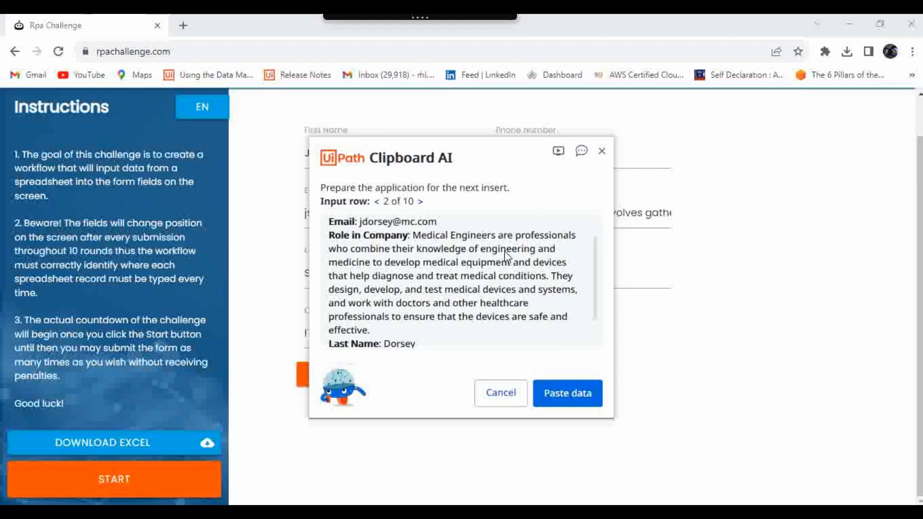
scroll(509, 292, "down", 1)
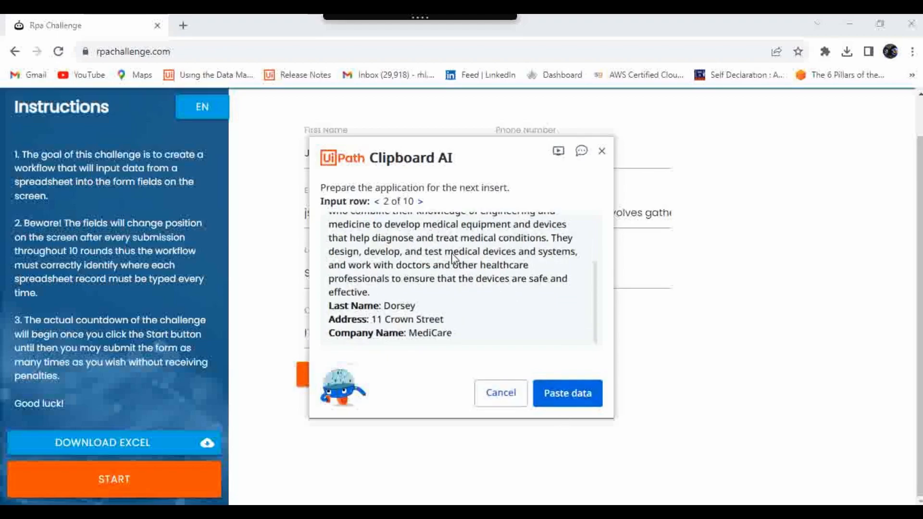
scroll(452, 255, "up", 1)
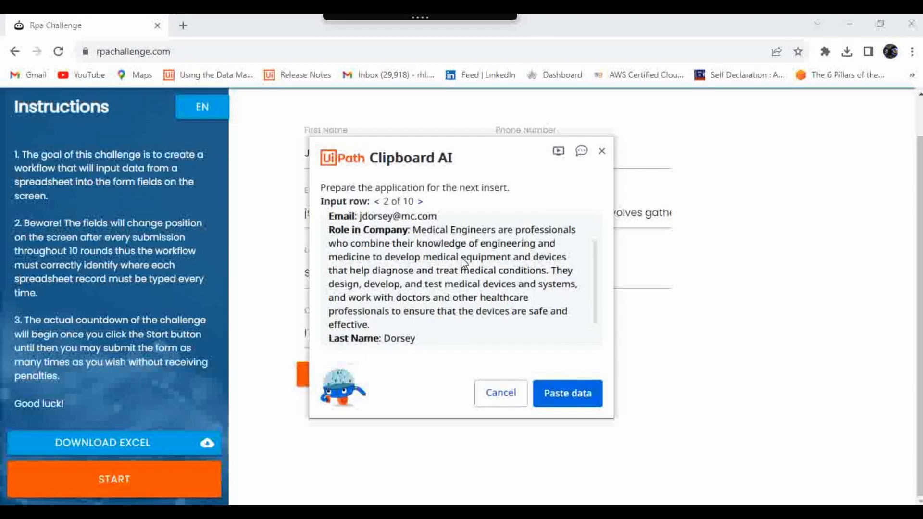
left_click(502, 398)
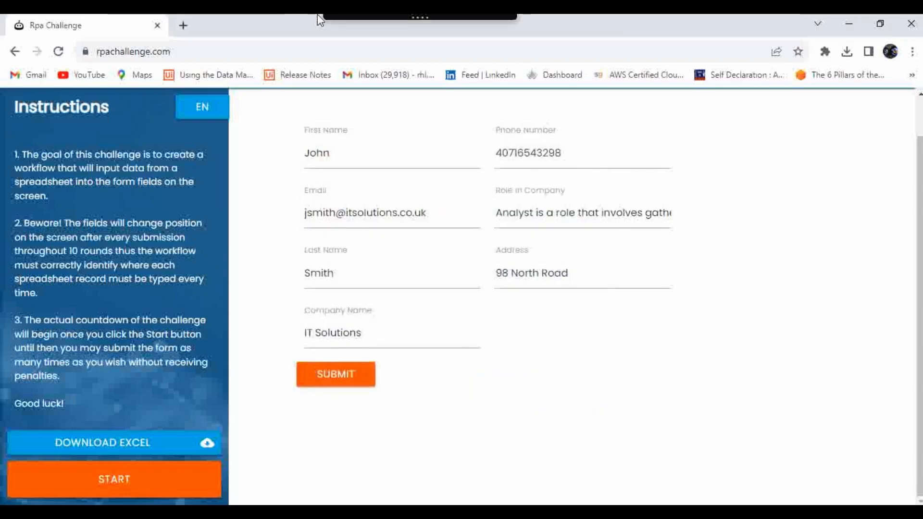
mouse_move(430, 16)
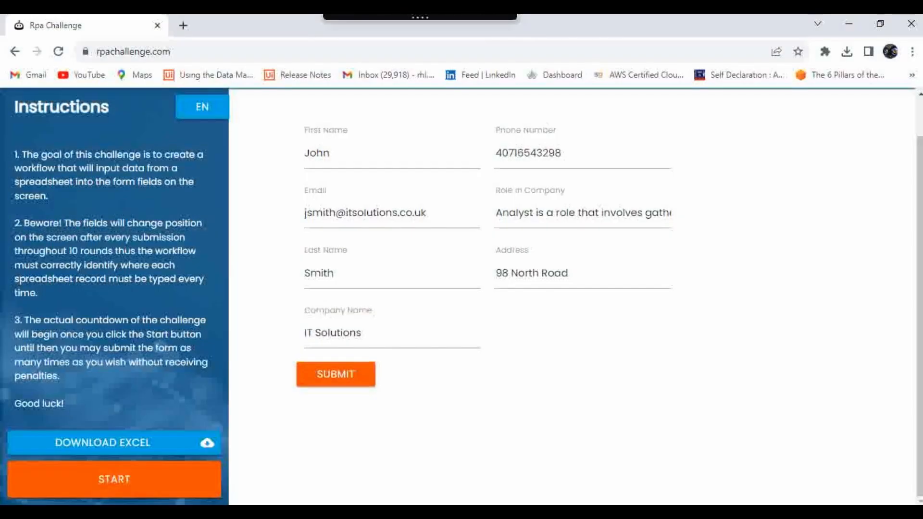